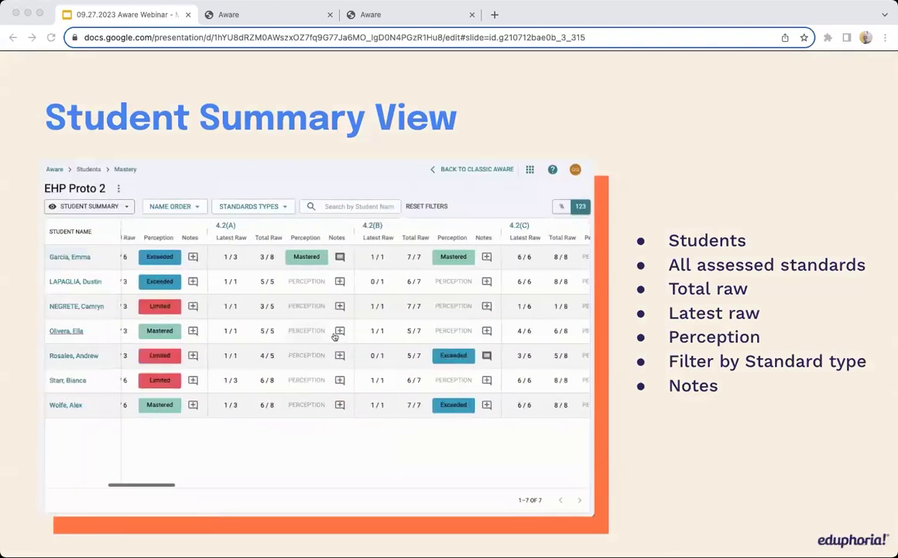
Advance the slides from Student Summary View to Mastery Summary Overview, and switch to the Aware page showing Example Tracker
key(Right)
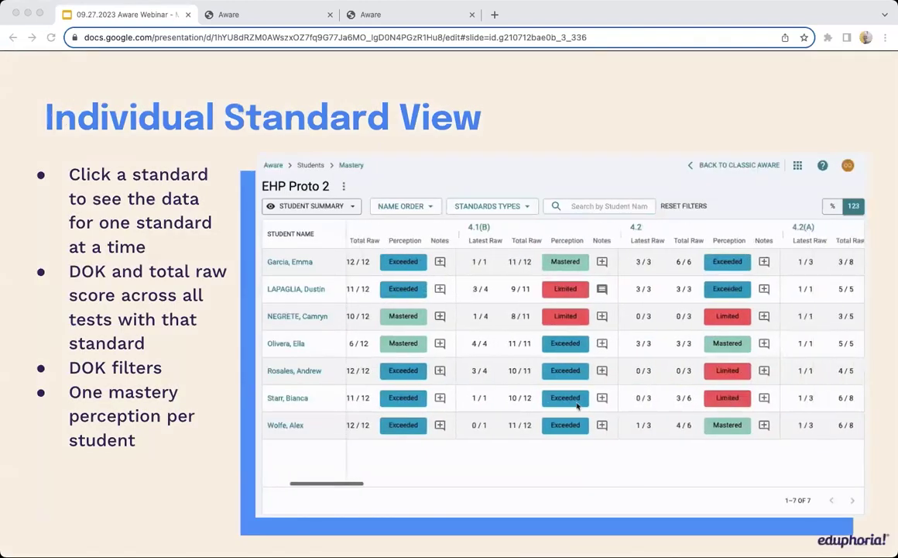
key(Right)
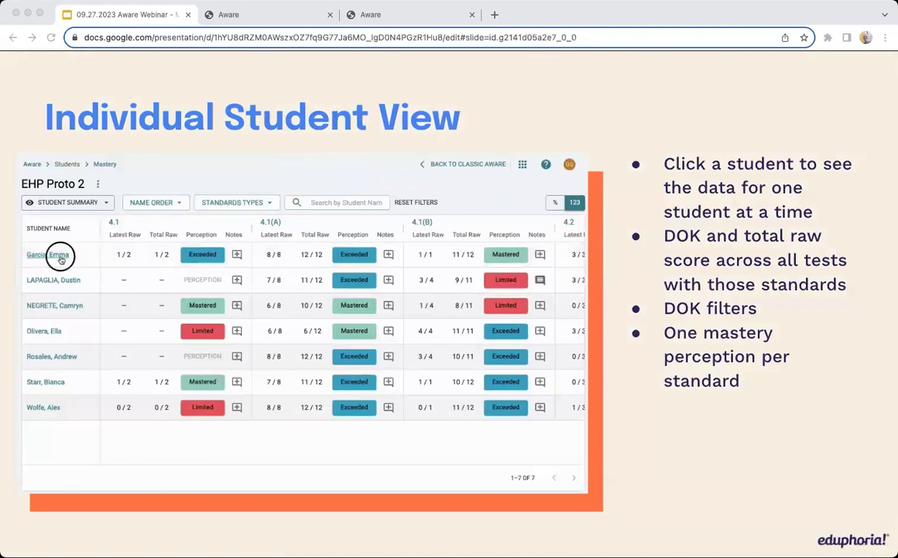
key(Right)
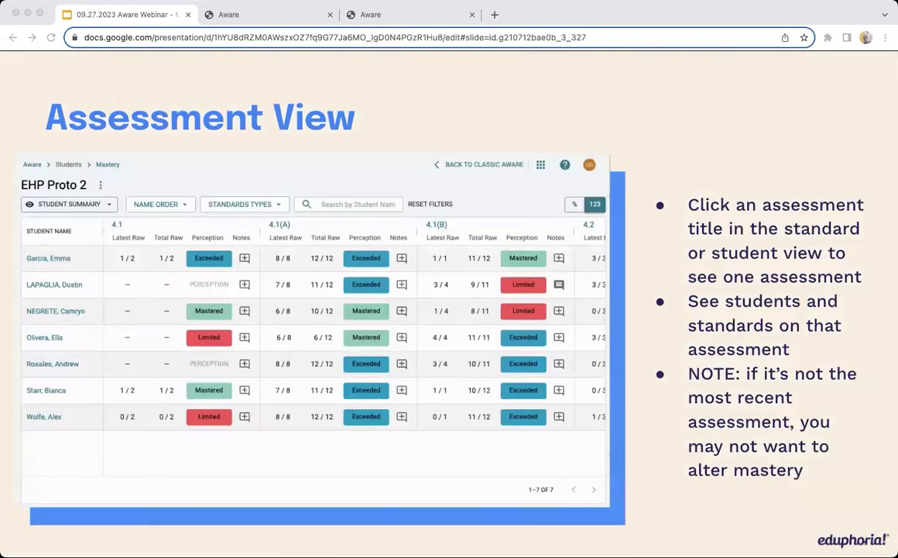
key(Right)
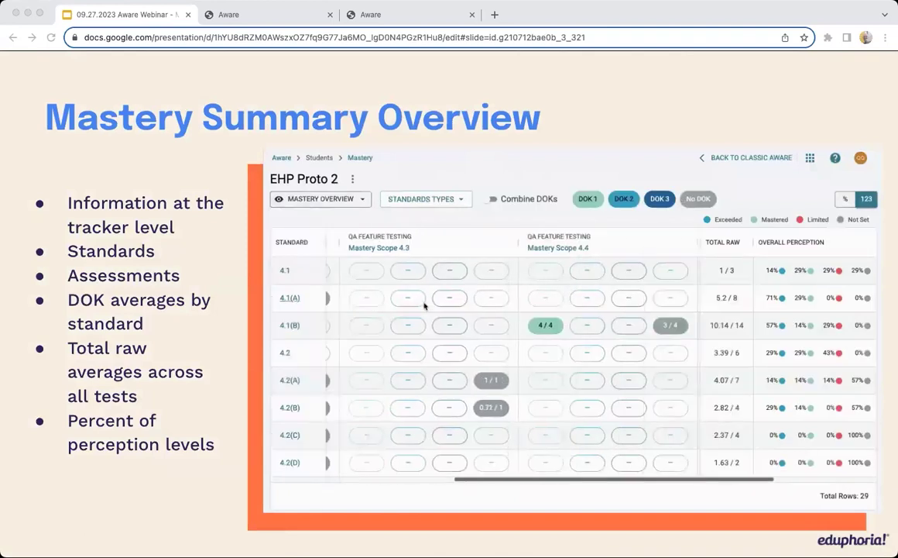
click(232, 15)
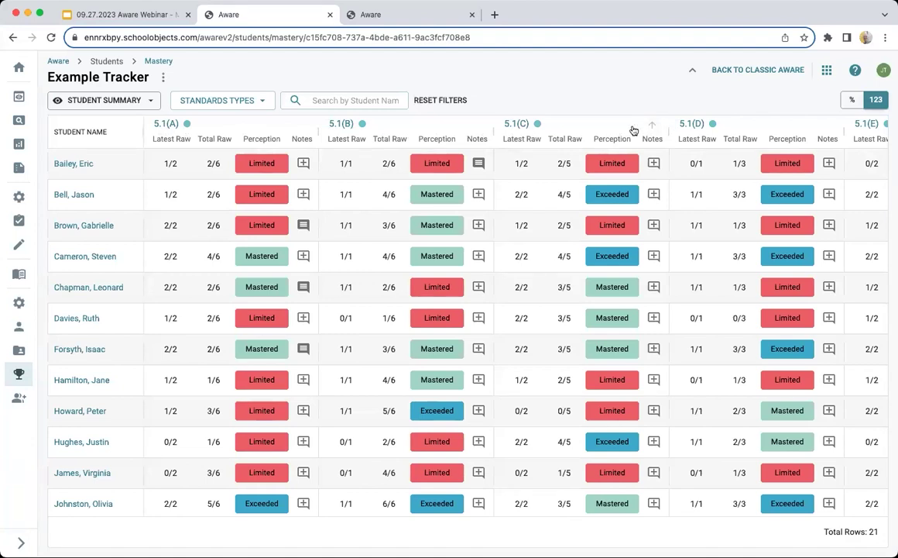
Examine the first student's perception options for standard 5.1(A) and the descriptions of its Latest Raw and Total Raw columns
click(258, 166)
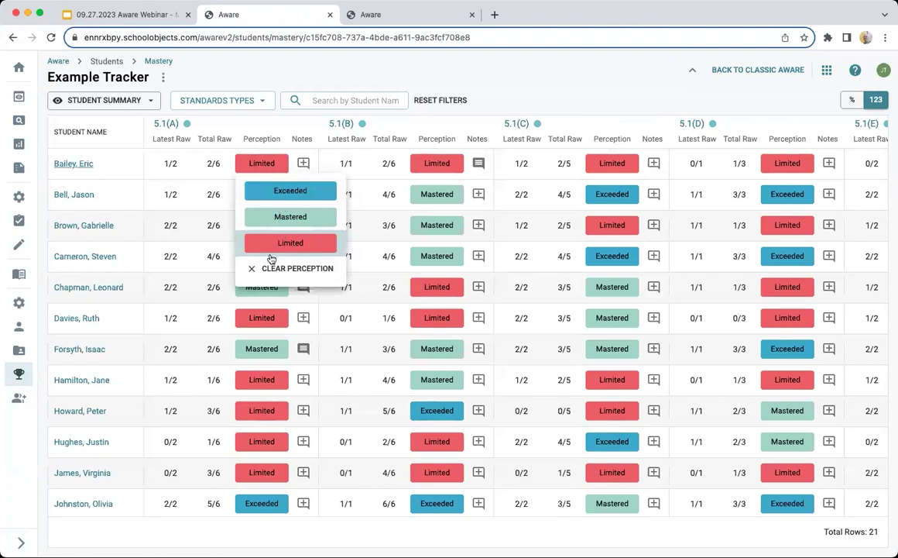
click(501, 88)
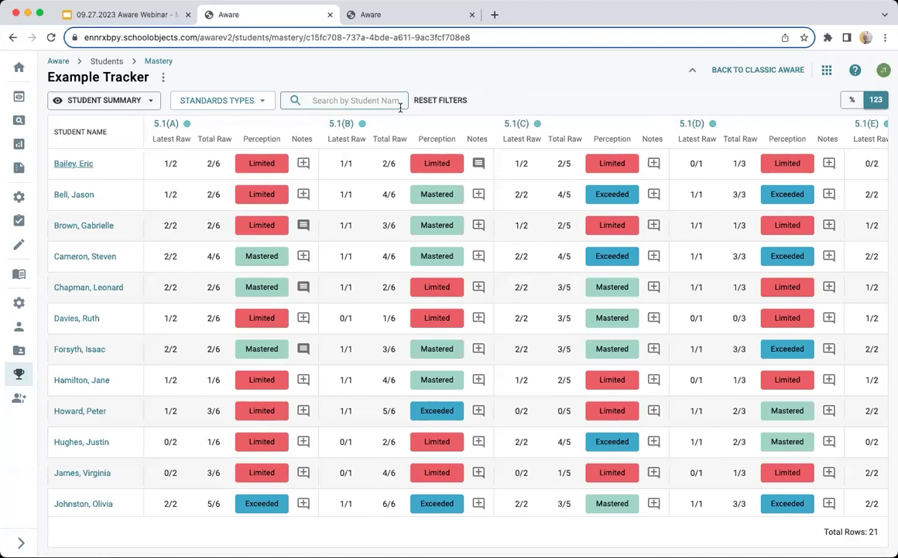
mouse_move(171, 147)
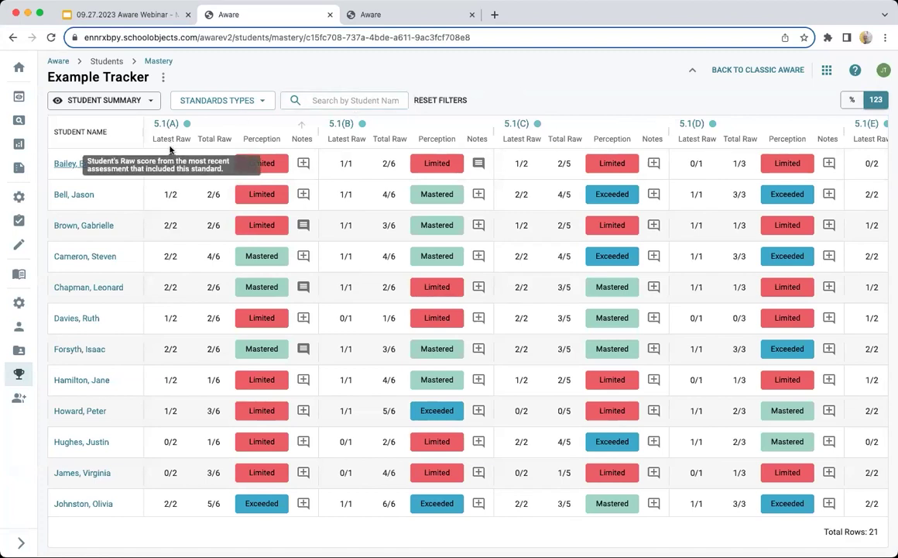
mouse_move(215, 146)
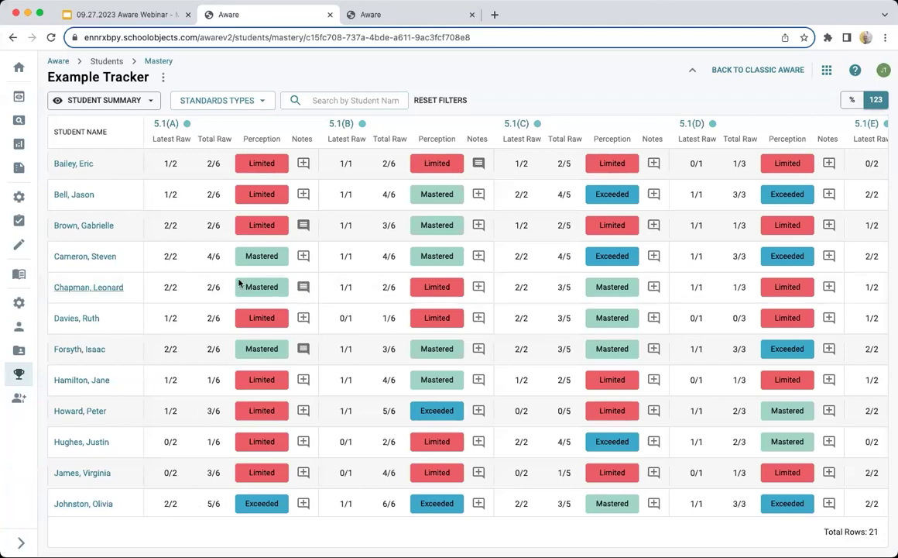
Check the third student's perception options for standard 5.1(A), and read the note saved for that standard
click(265, 225)
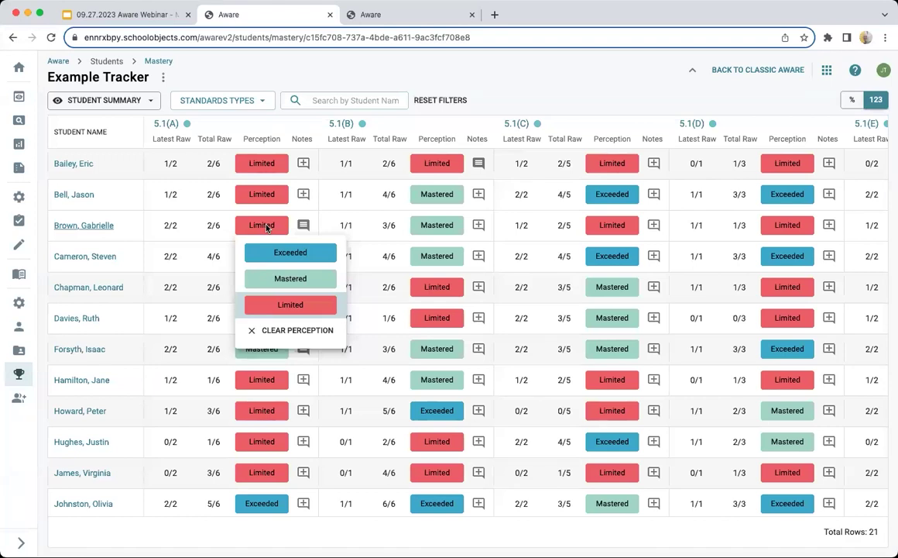
click(511, 84)
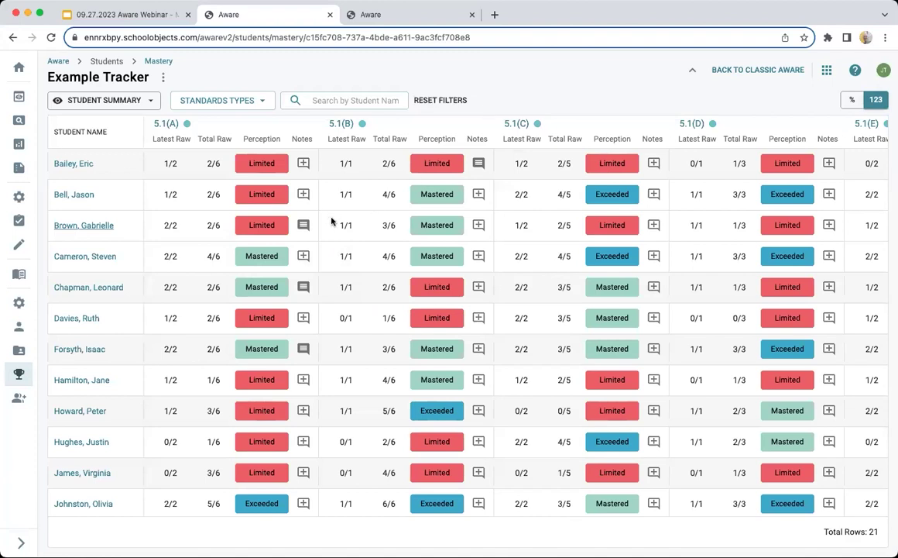
click(303, 226)
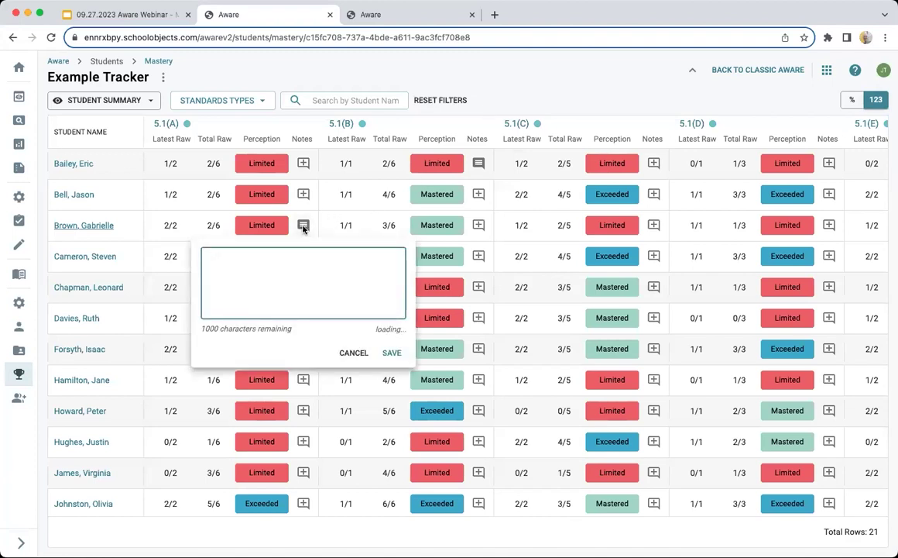
click(302, 226)
click(304, 227)
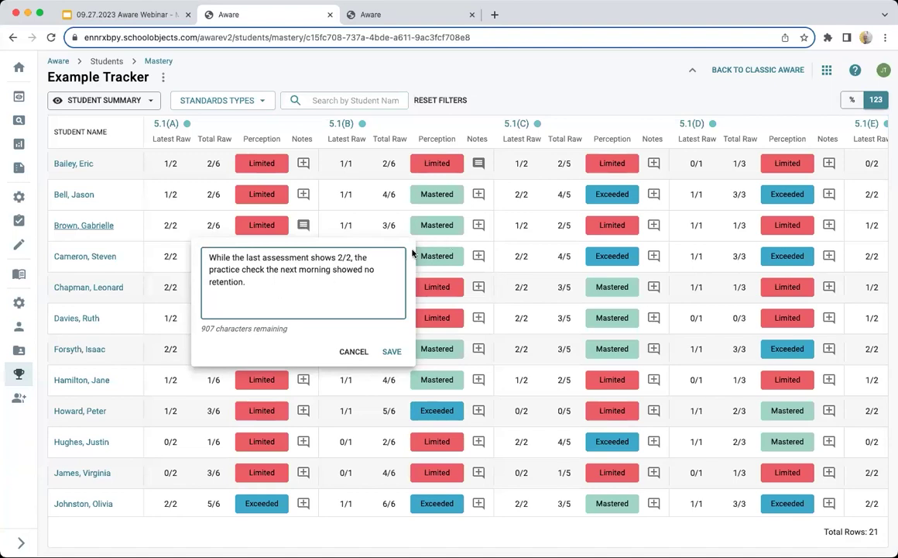
click(608, 86)
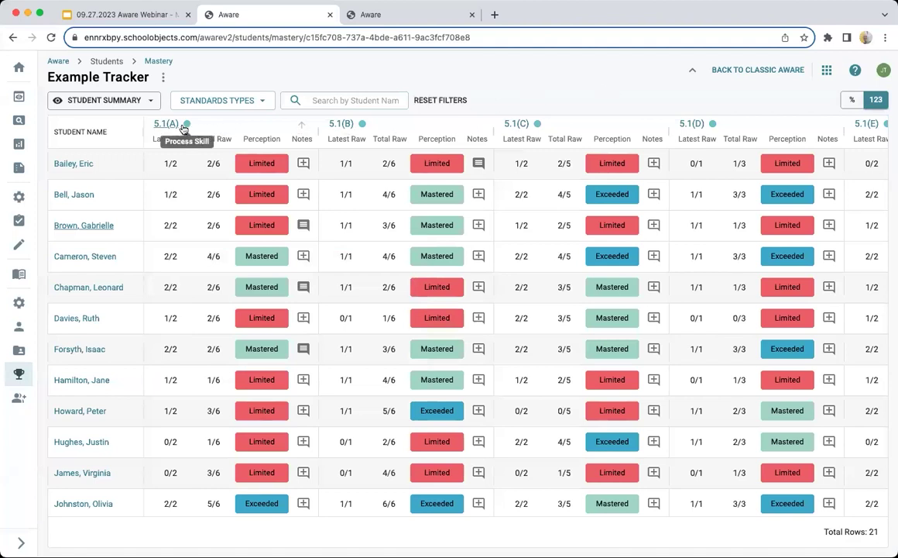
Filter the student summary to Readiness Skill standards and look across the resulting columns
click(247, 108)
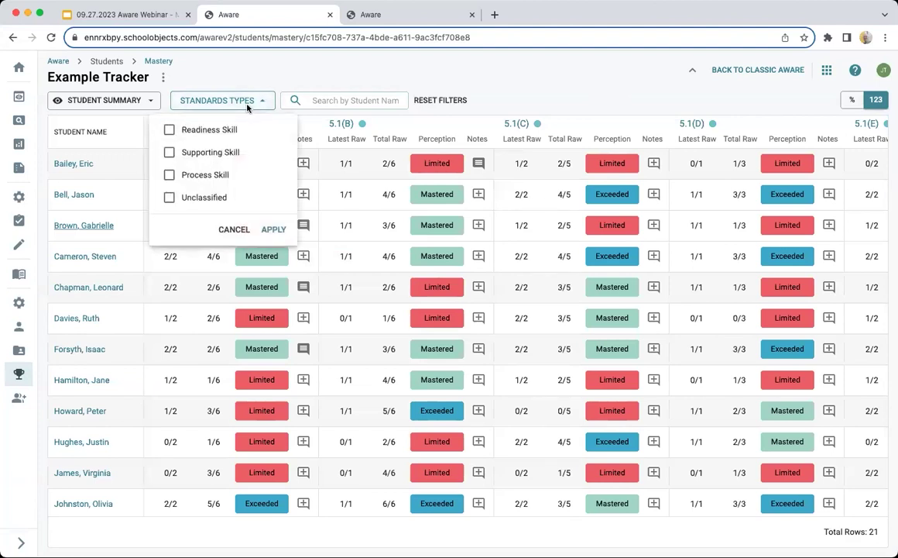
click(205, 133)
click(273, 230)
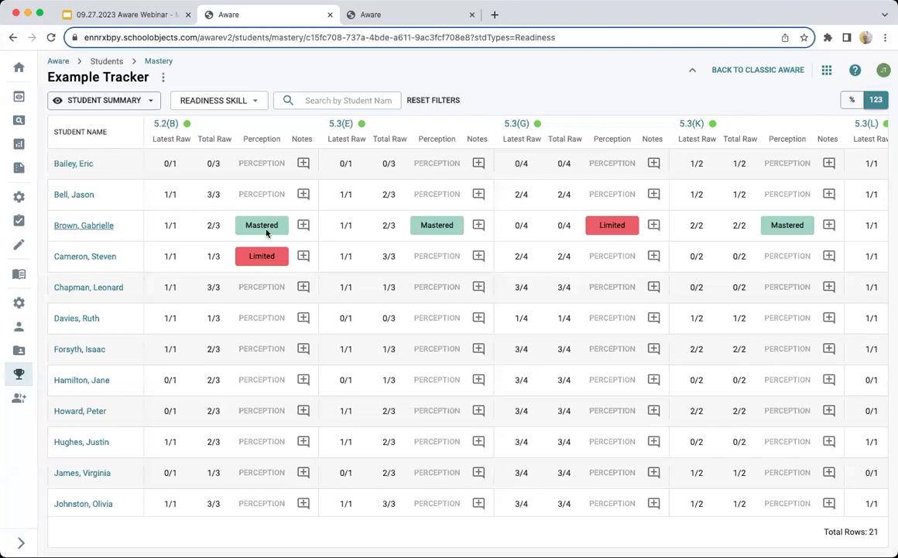
scroll(508, 236, right, 3)
scroll(507, 236, right, 4)
scroll(507, 236, left, 4)
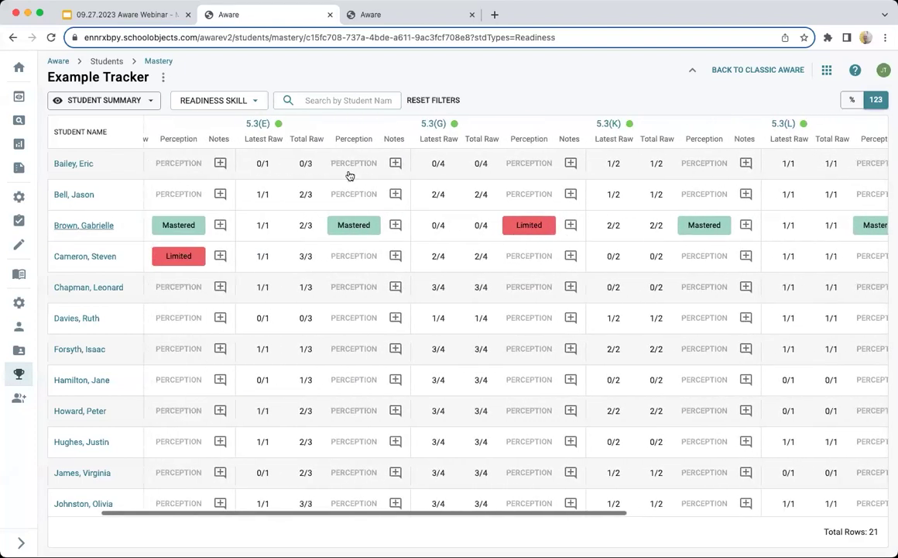
Change the standards type filter to Supporting Skill only and view the first standards in the table
click(247, 102)
click(196, 152)
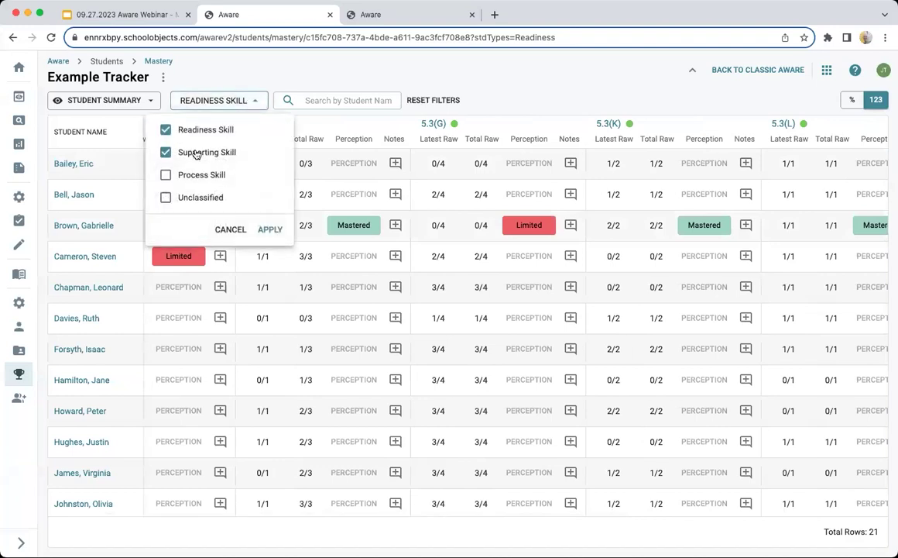
click(171, 130)
click(271, 229)
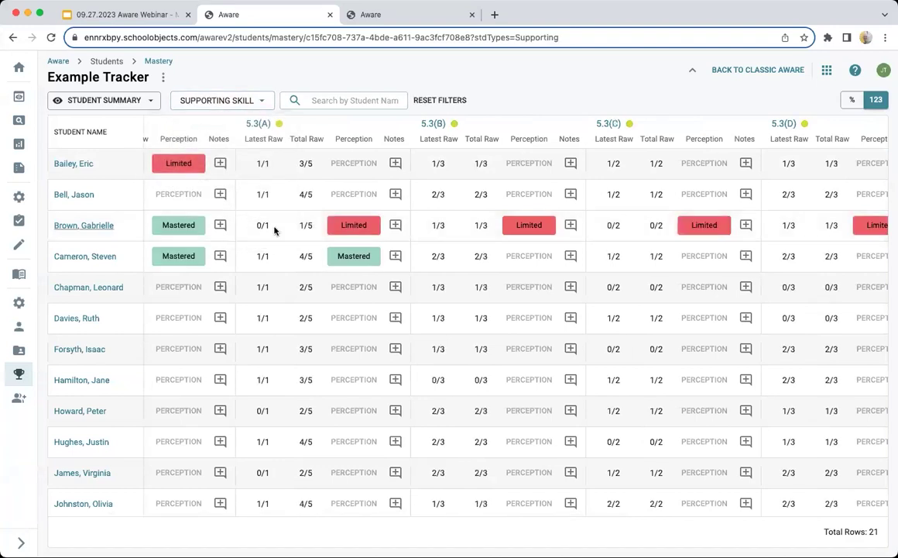
scroll(303, 155, left, 3)
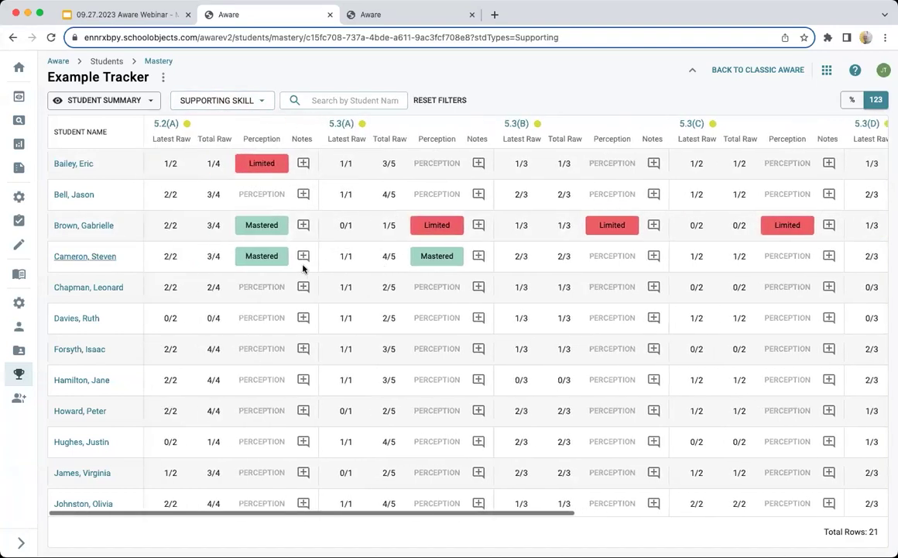
Remove the Supporting Skill filter so that all standards types are included in the student summary
click(236, 100)
click(196, 152)
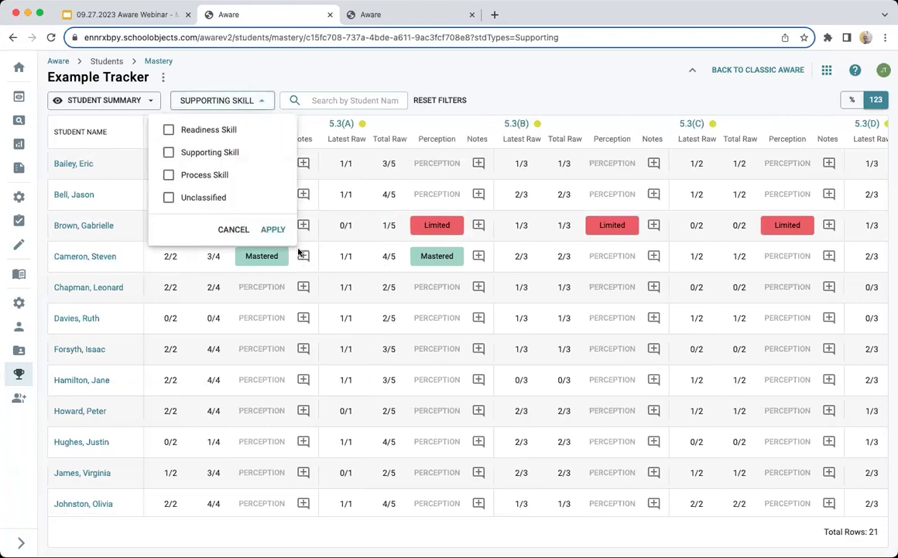
click(275, 230)
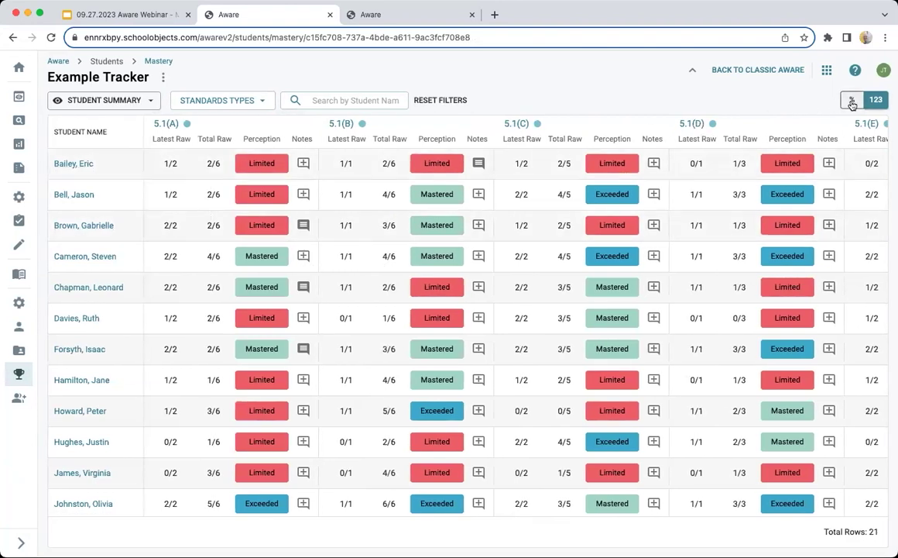
View the student summary scores as percentages, and switch them back to raw values
click(852, 100)
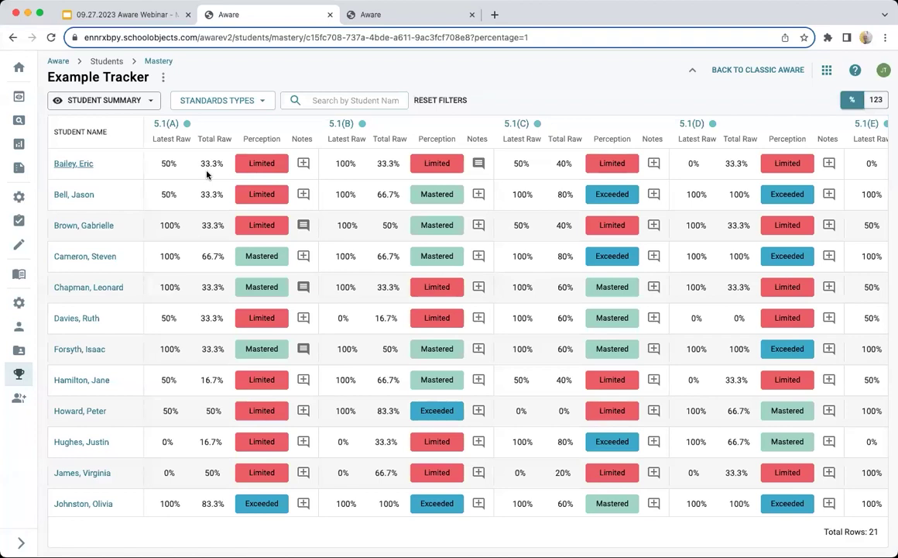
click(868, 101)
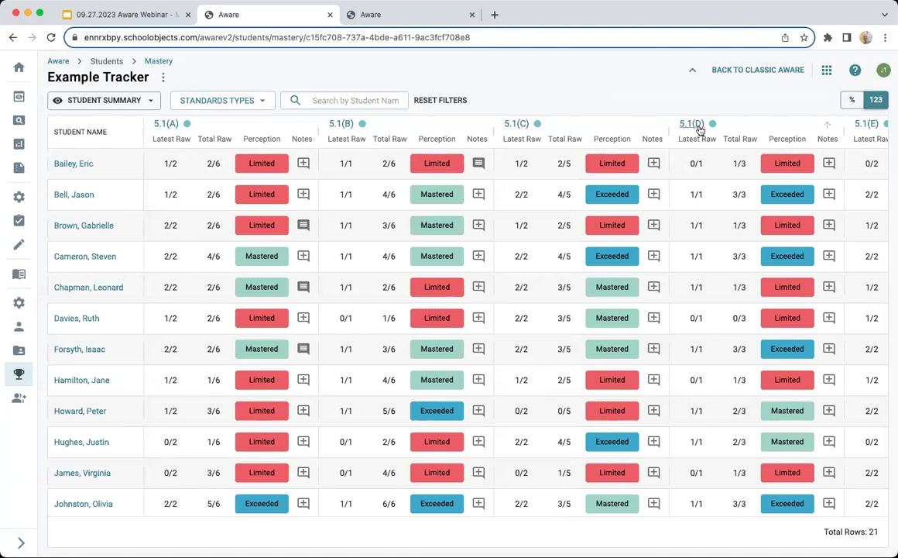
Open the individual view of standard 5.1(A) and check the third student's teacher perception options without changing the rating
click(165, 126)
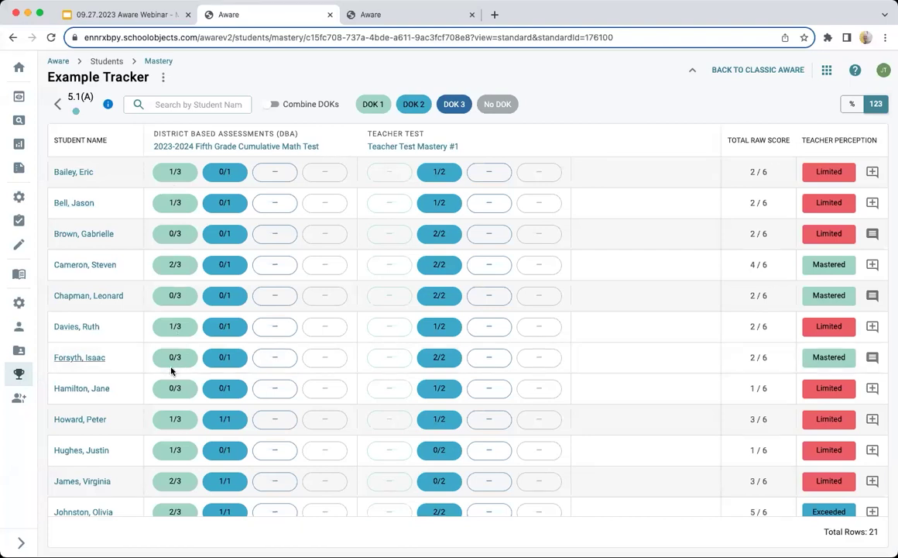
click(822, 242)
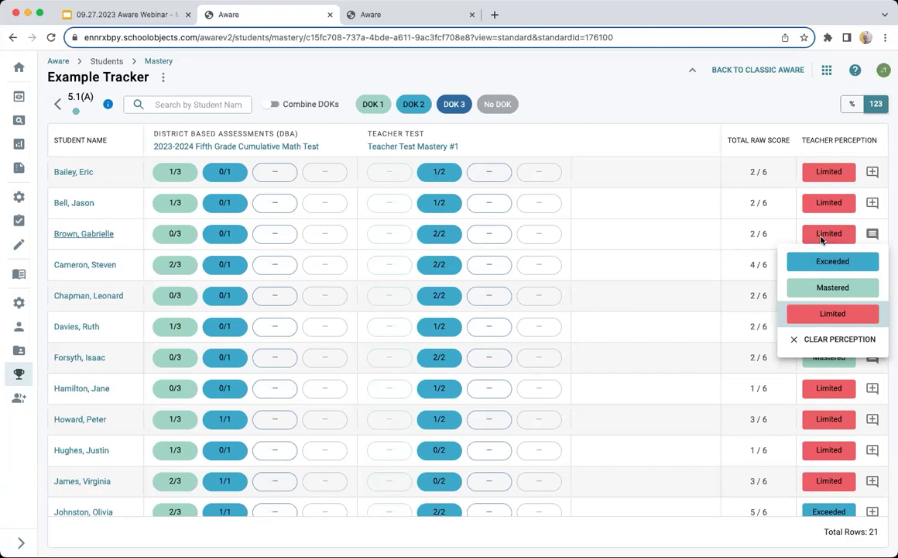
click(573, 108)
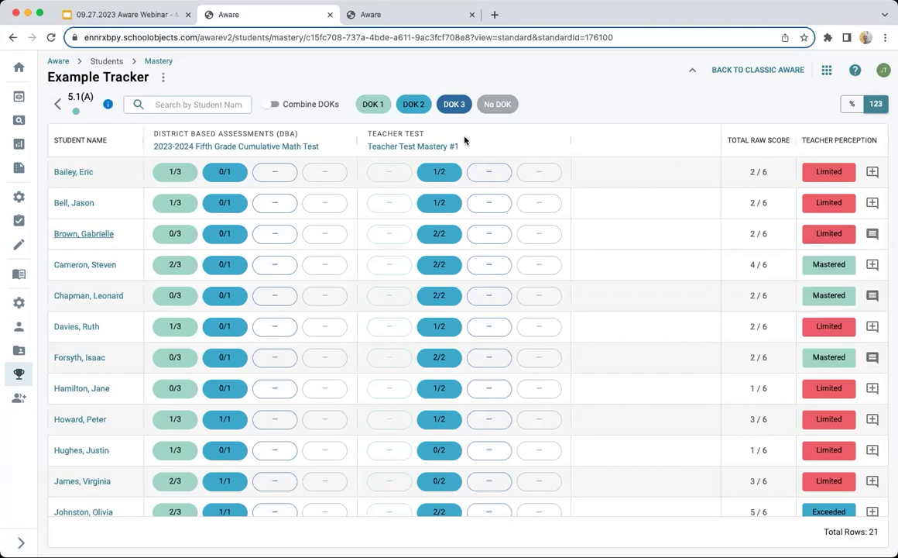
Hide and restore the DOK 2 scores in the 5.1(A) view, and do the same with the DOK 1 scores
click(416, 107)
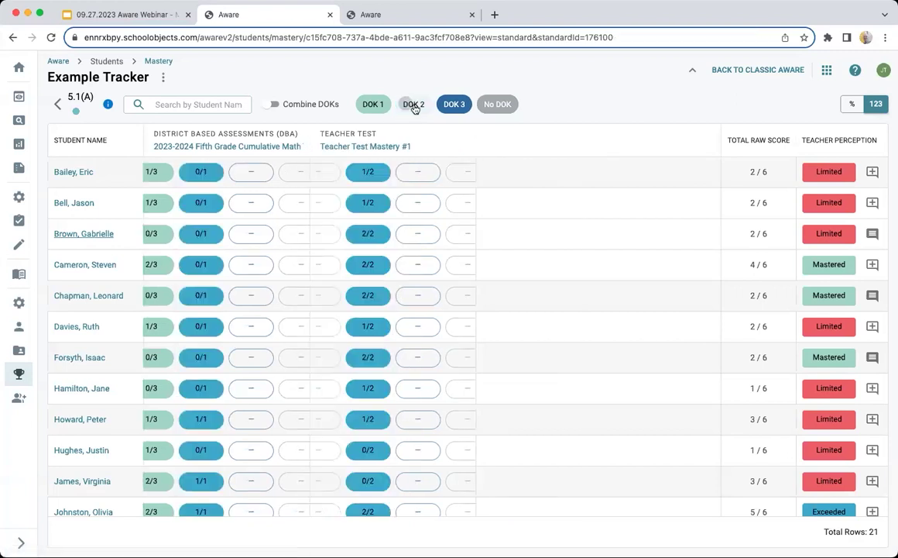
click(418, 109)
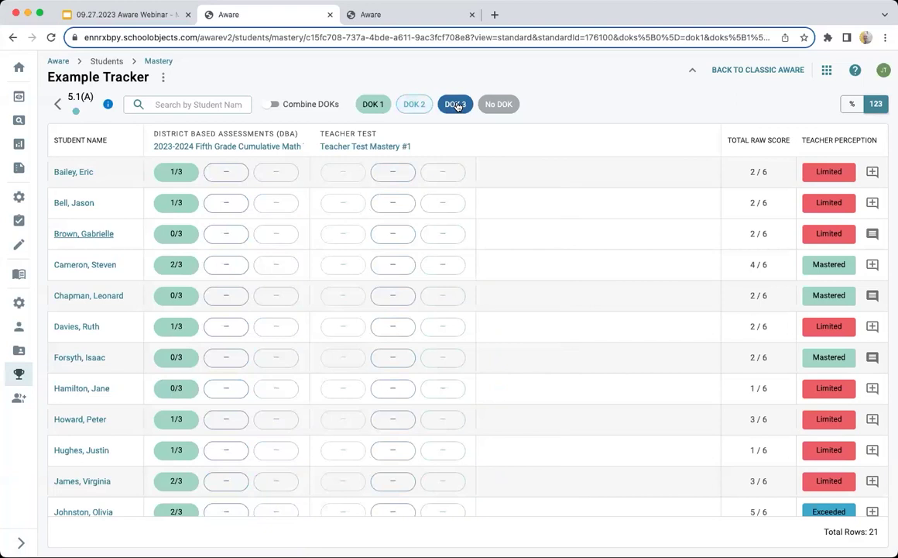
click(406, 110)
click(372, 105)
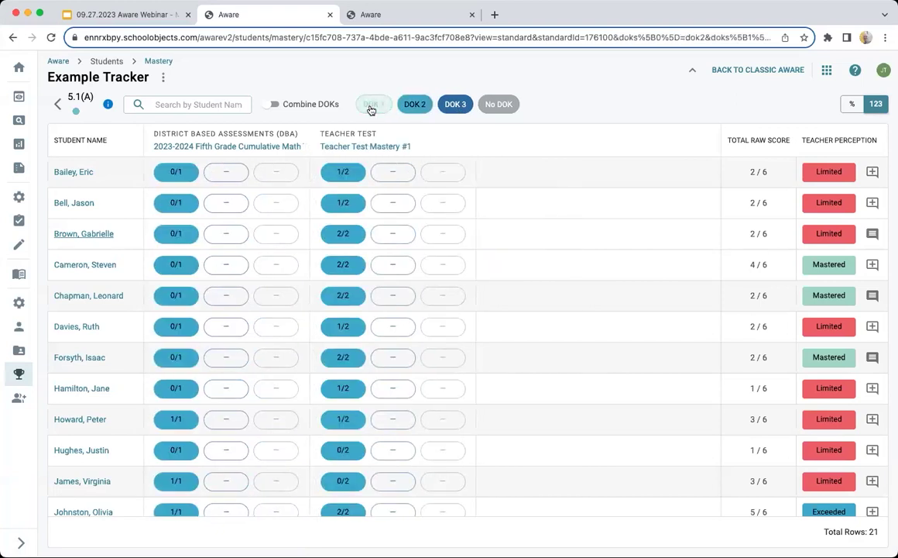
click(372, 106)
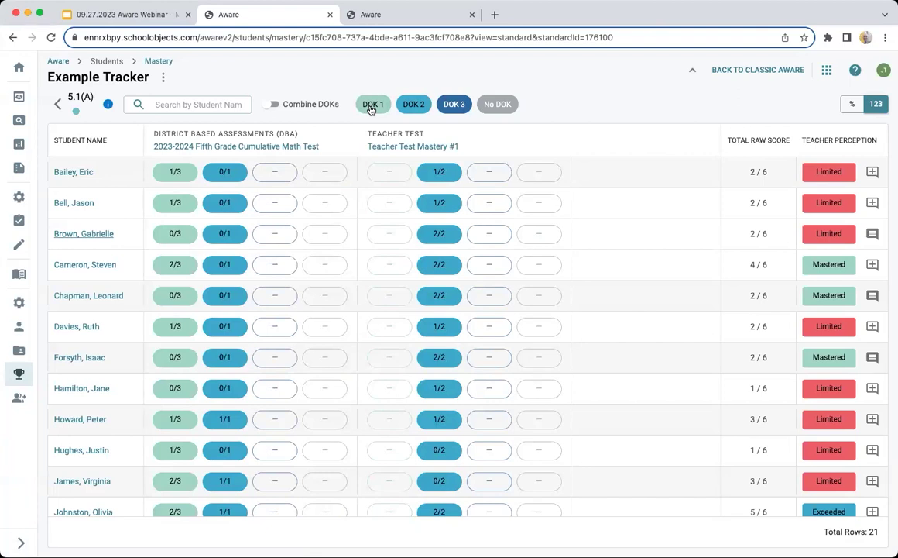
Turn off DOK 3, DOK 2 and DOK 1 to view only No DOK scores, and turn all three back on
click(456, 103)
click(413, 104)
click(367, 106)
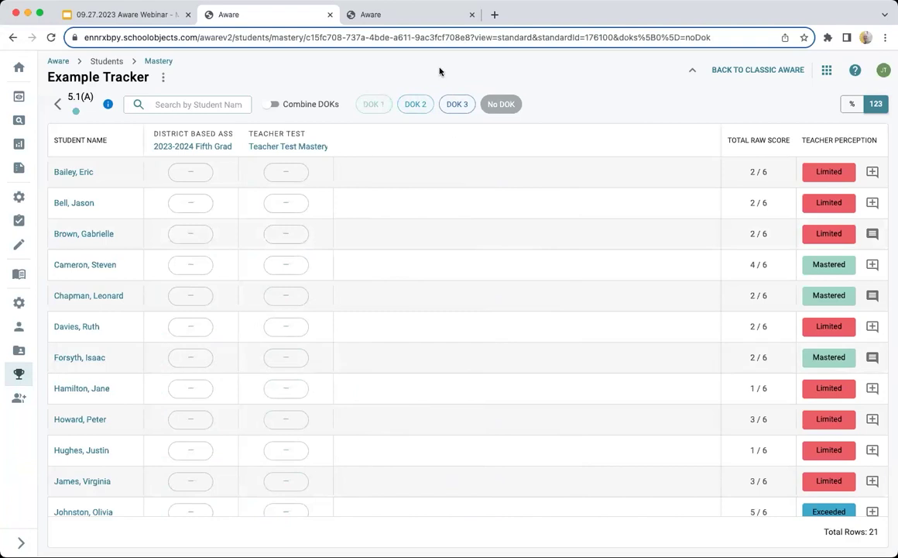
click(372, 105)
click(415, 105)
click(454, 106)
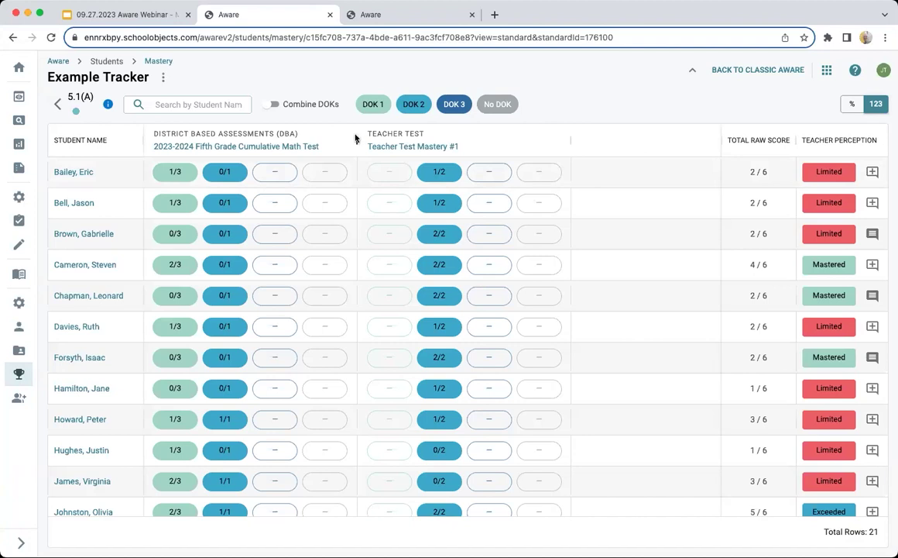
View the 5.1(A) scores with Combine DOKs enabled, and return to the separate DOK scores
click(270, 106)
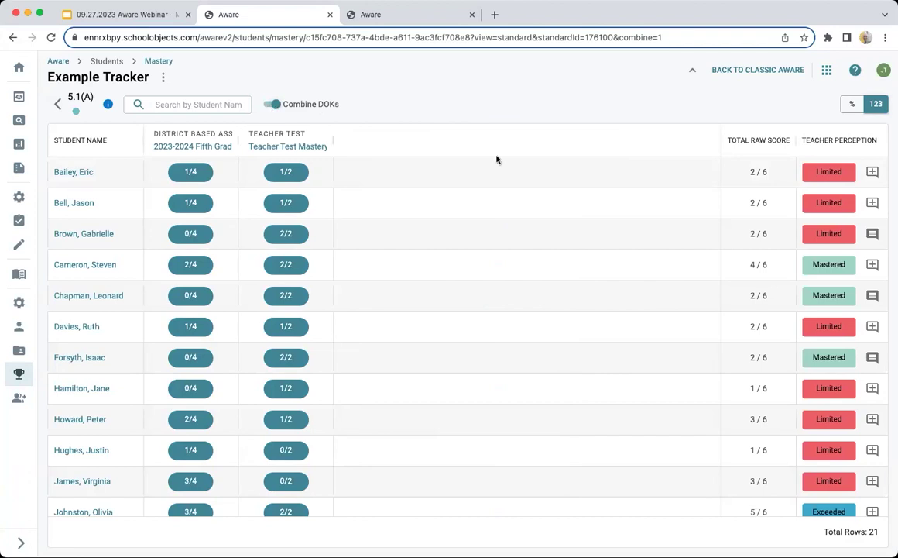
click(275, 104)
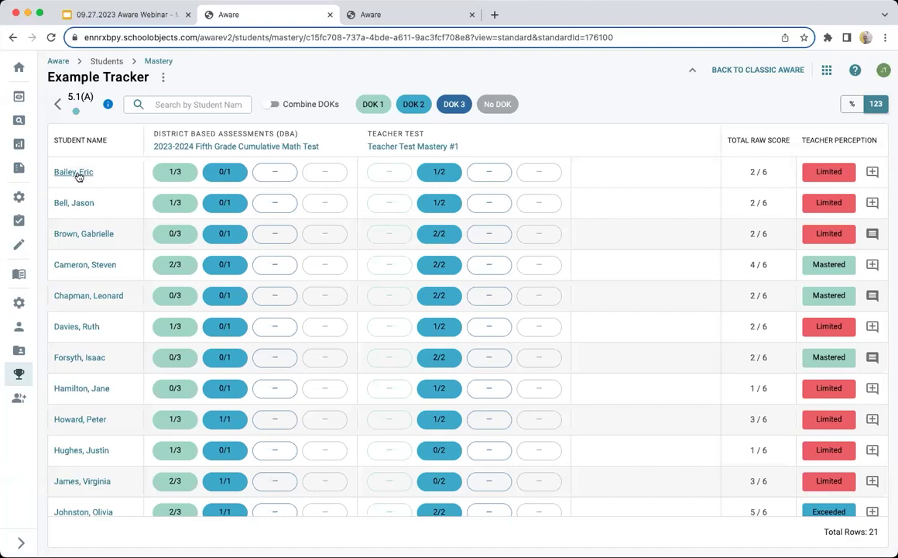
Open the third student's individual view from standard 5.1(A) and review the scores and teacher perceptions across all standards
click(57, 104)
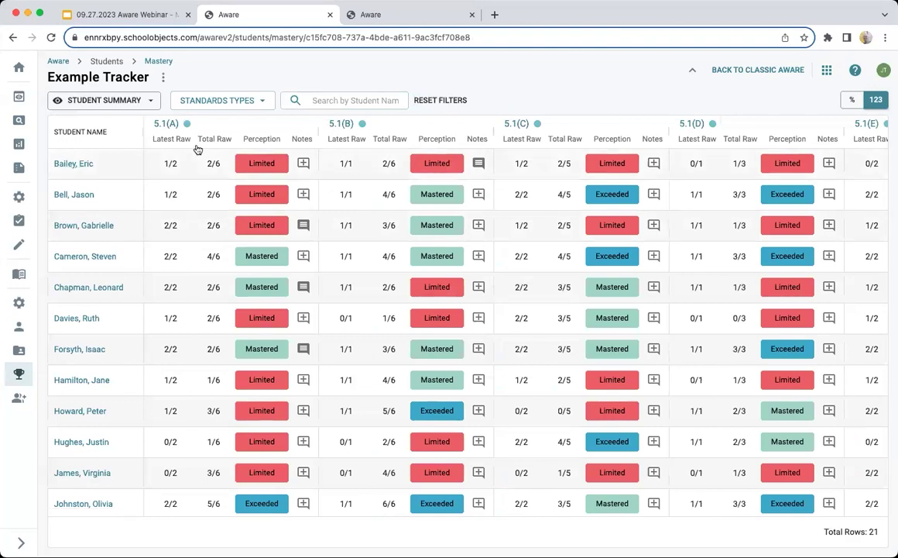
click(166, 124)
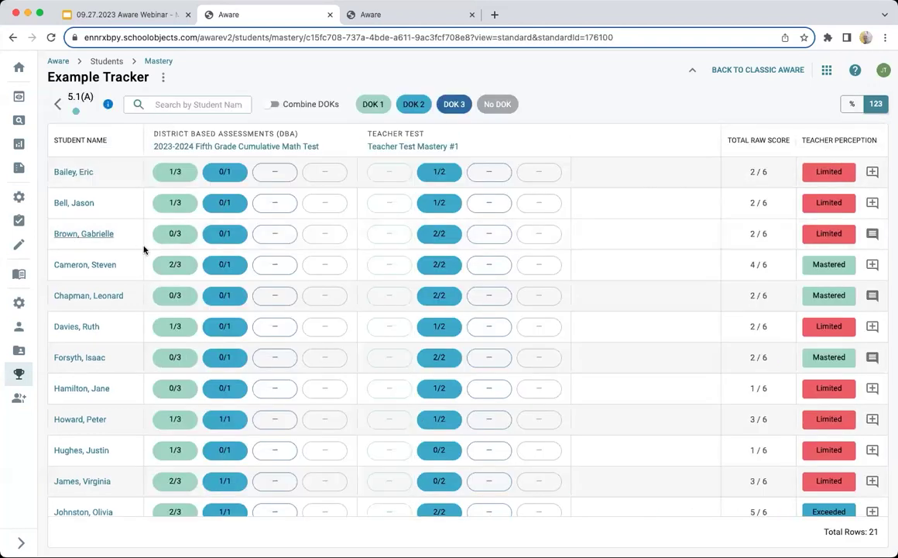
click(90, 234)
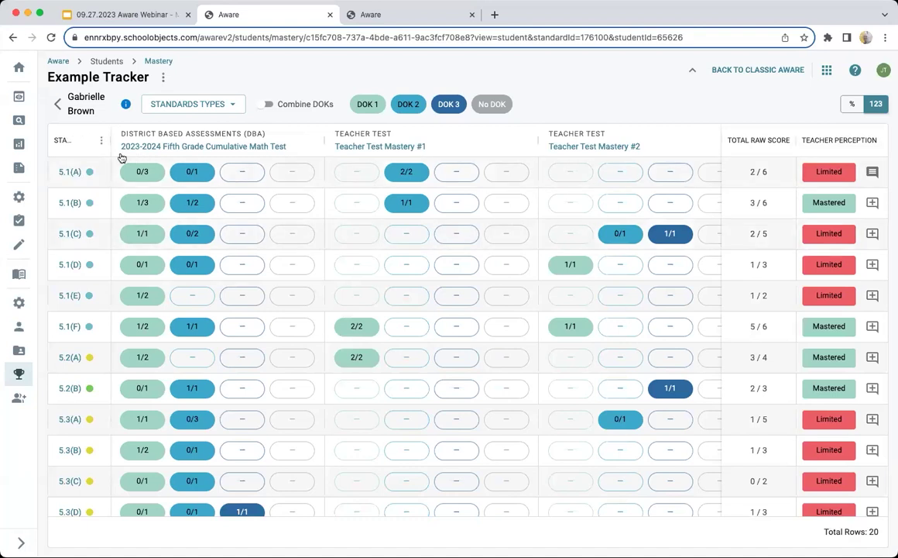
mouse_move(70, 203)
scroll(470, 183, right, 2)
scroll(470, 183, left, 3)
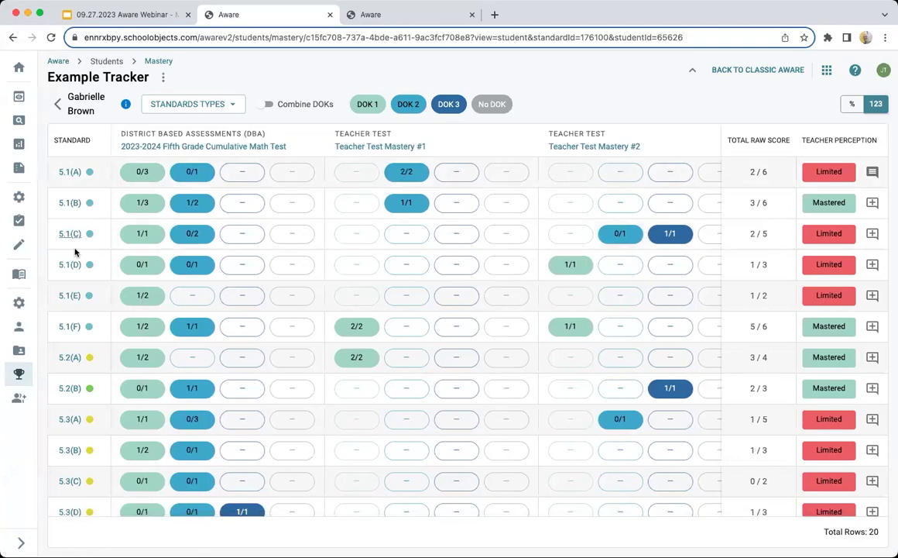
scroll(74, 252, down, 3)
scroll(74, 252, down, 5)
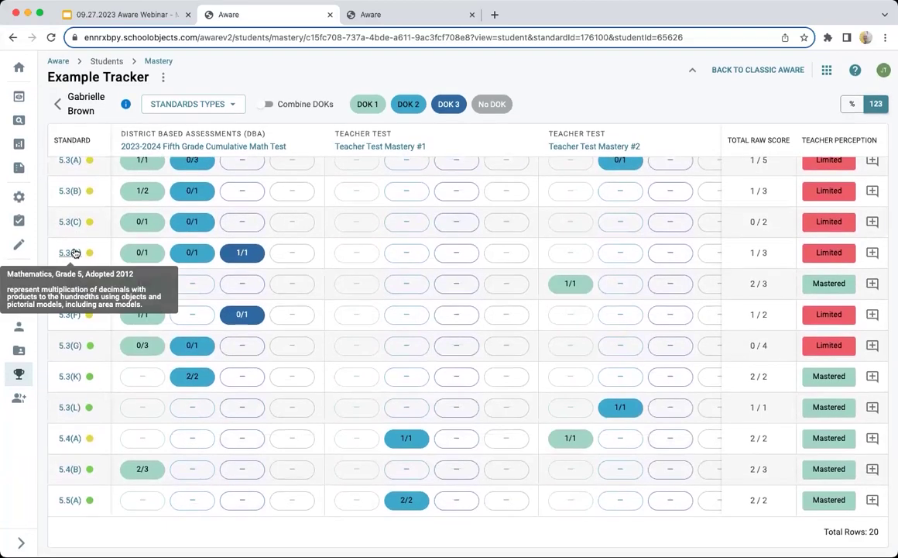
scroll(74, 251, up, 8)
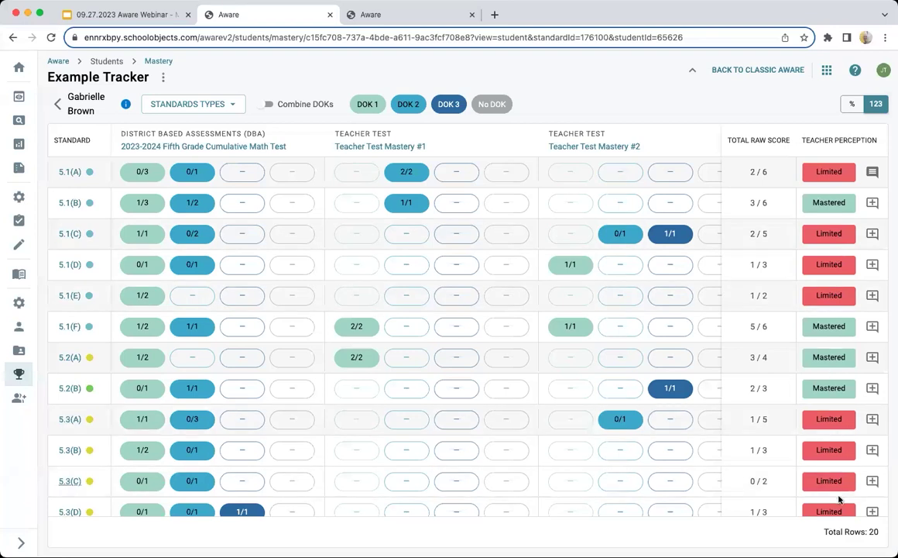
Return to the student summary, open the first student's individual view and review the teacher perceptions for every standard
click(61, 106)
click(77, 164)
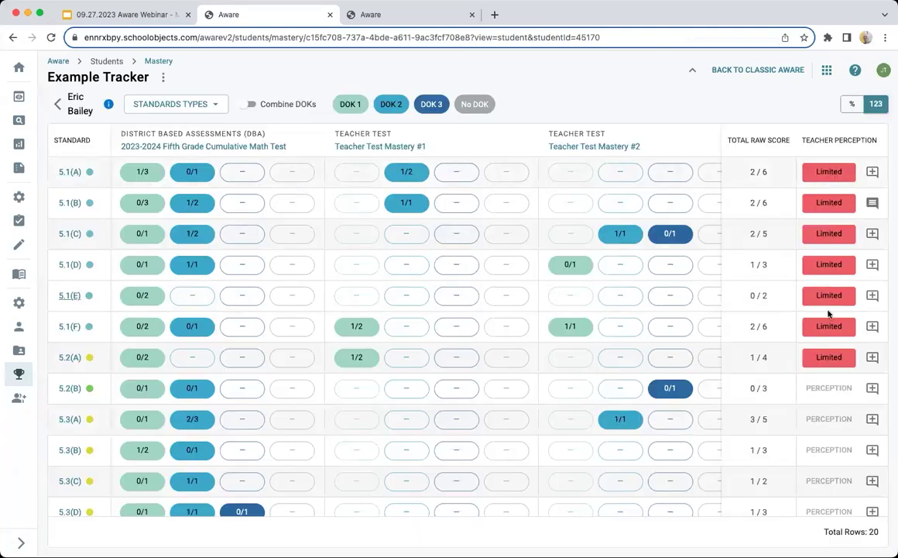
scroll(841, 422, down, 5)
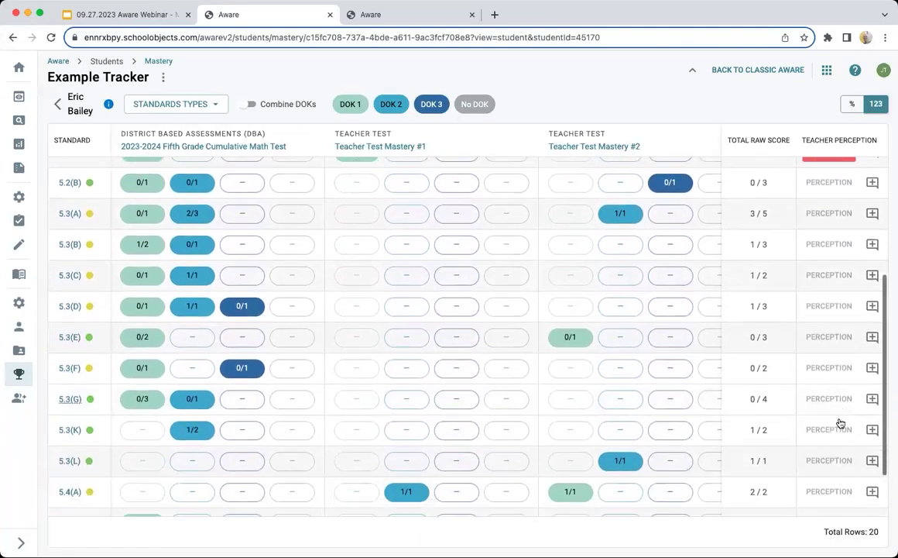
scroll(841, 422, down, 1)
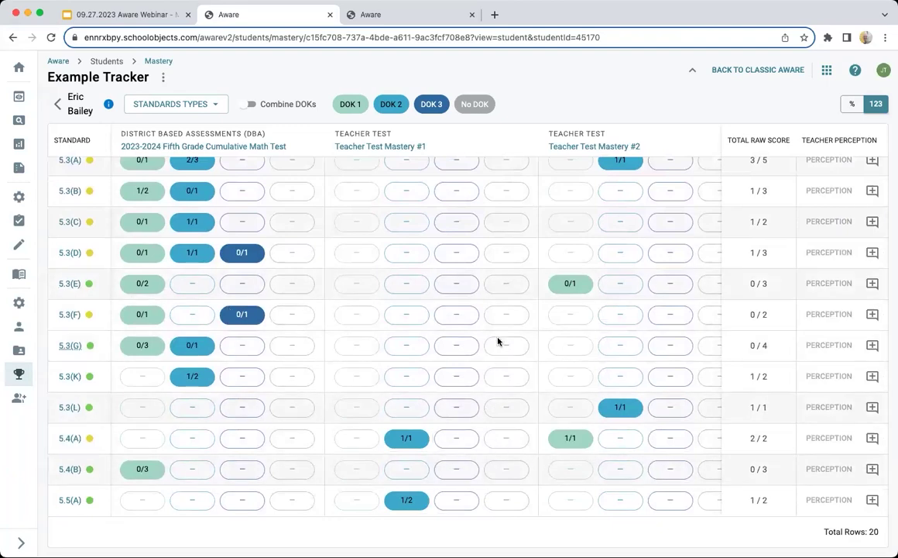
scroll(498, 340, up, 6)
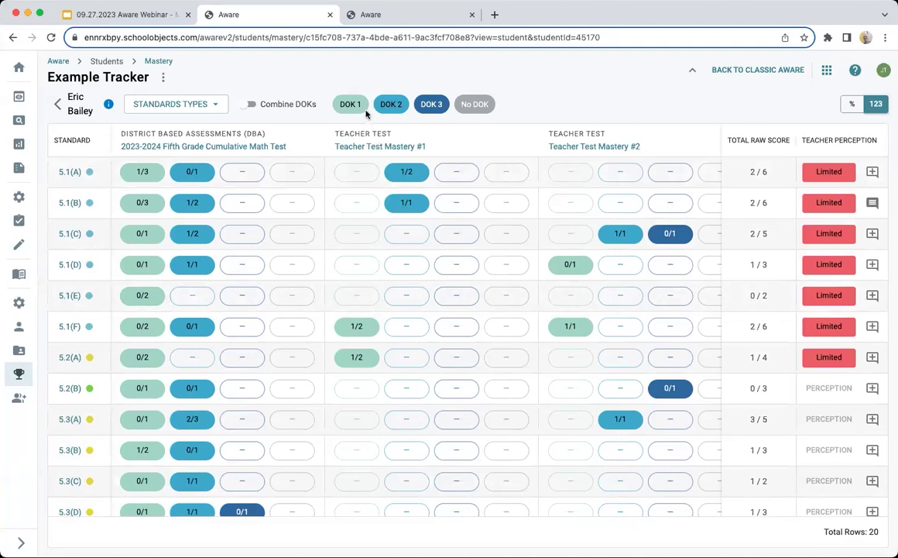
Check the Standards Types filter in the student's view, and show the scores as percentages before returning to raw scores
click(203, 108)
click(203, 108)
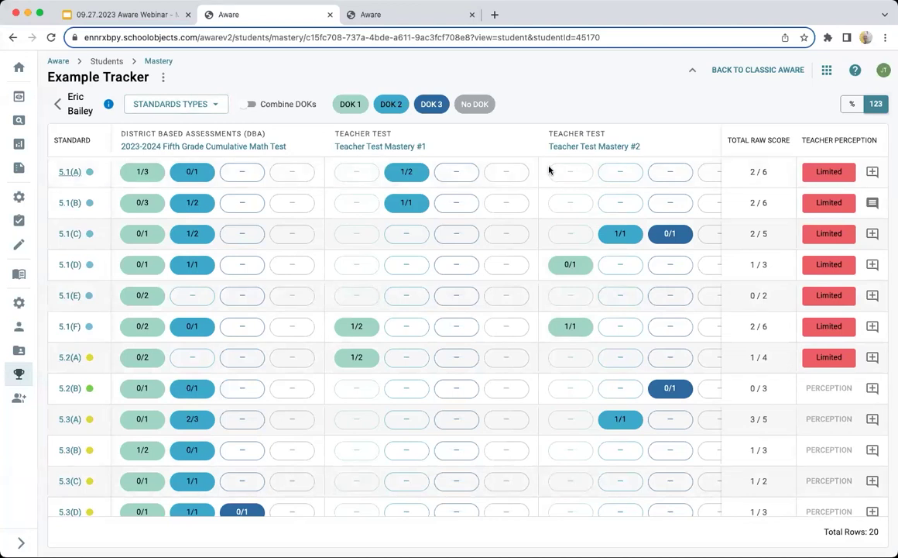
click(853, 110)
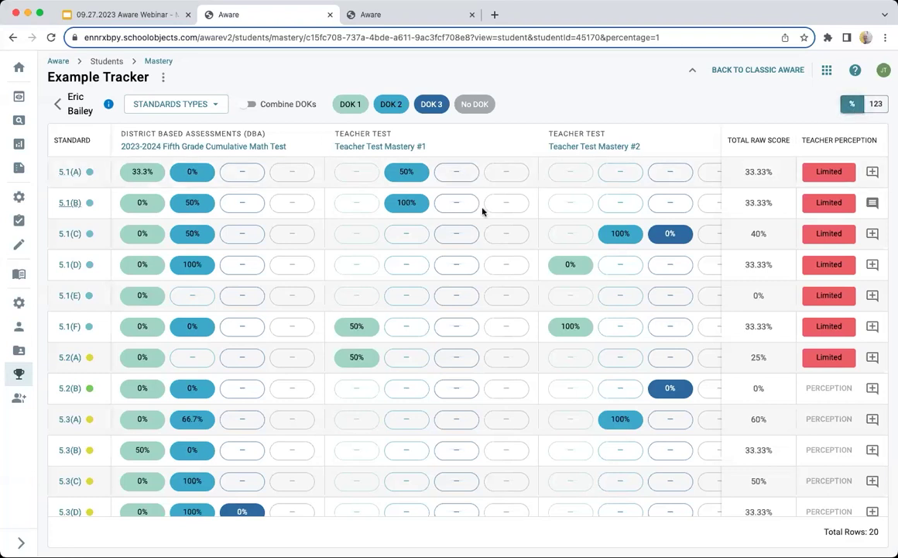
click(876, 106)
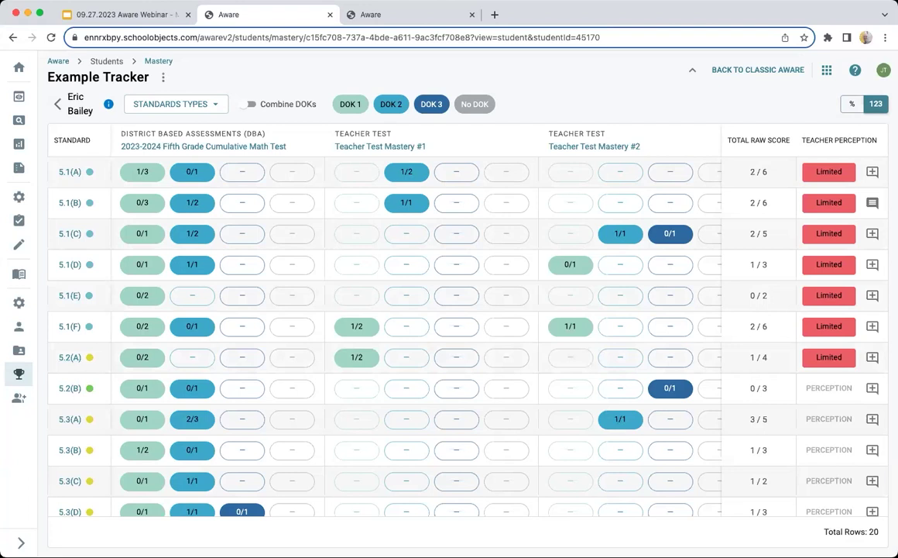
Open the assessment view of the 2023-2024 Fifth Grade Cumulative Math Test and look across its standards
click(197, 146)
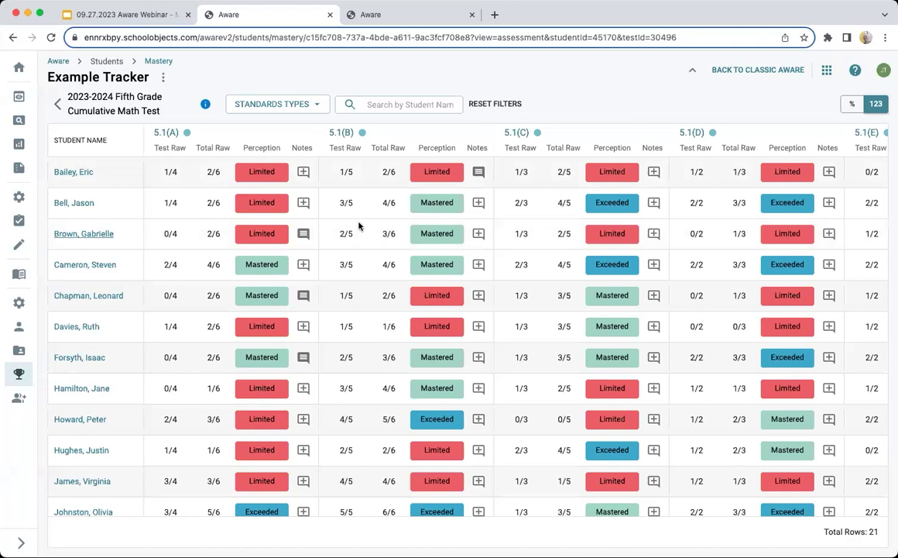
scroll(481, 213, right, 15)
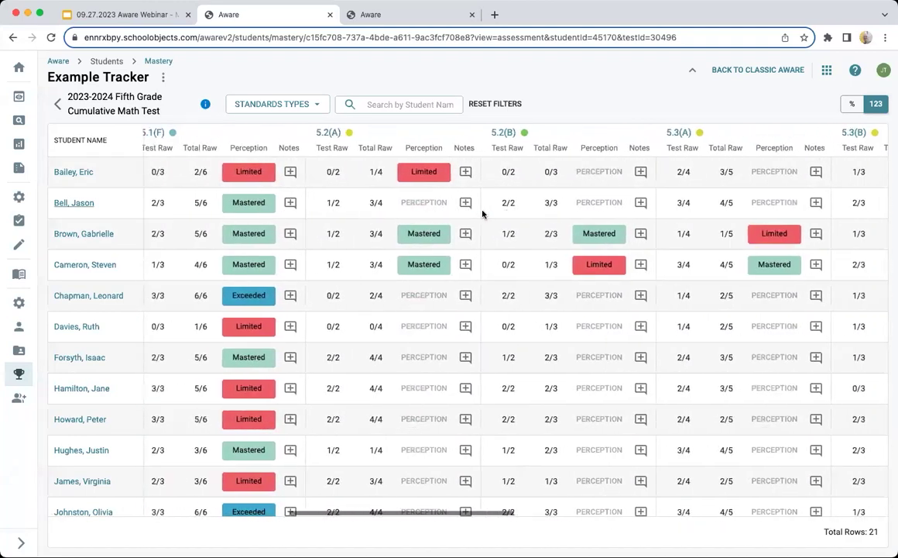
scroll(482, 213, left, 15)
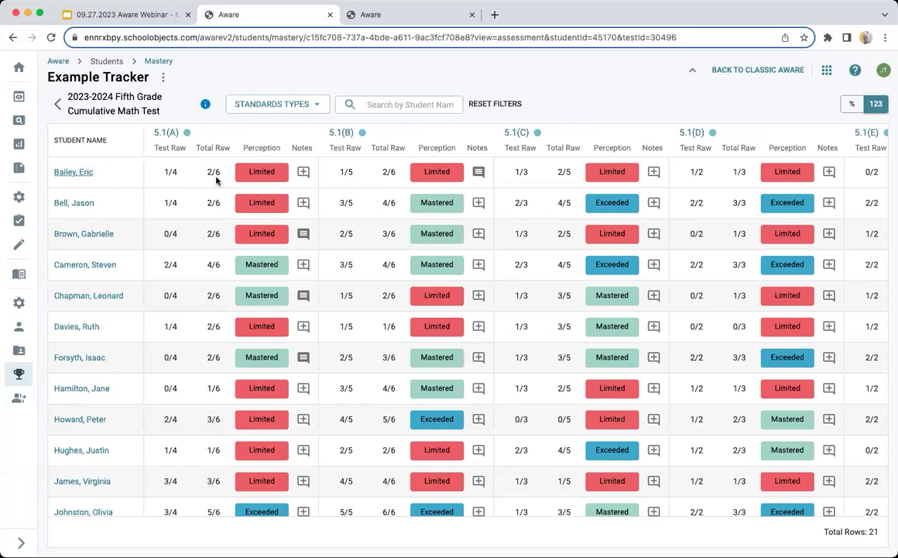
Check the first student's 5.1(A) perception options in the assessment view without changing the rating
click(265, 174)
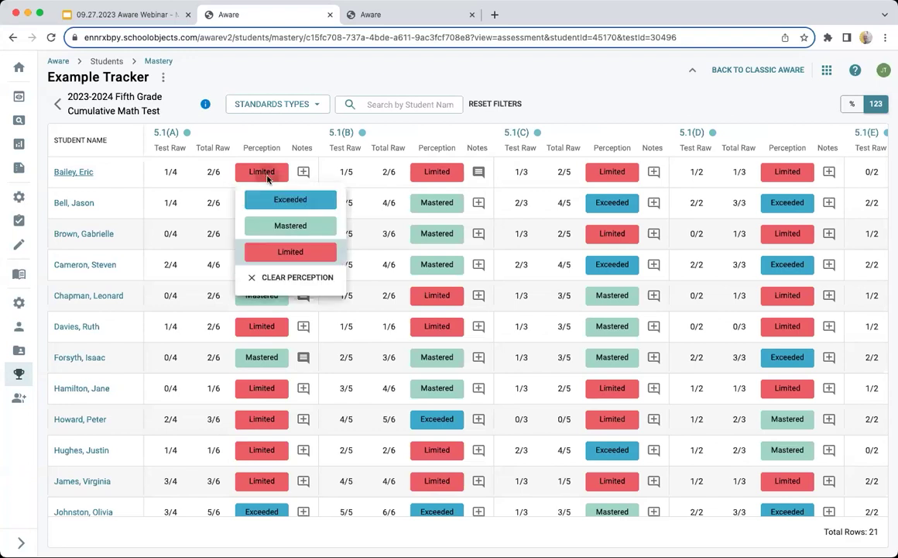
click(269, 134)
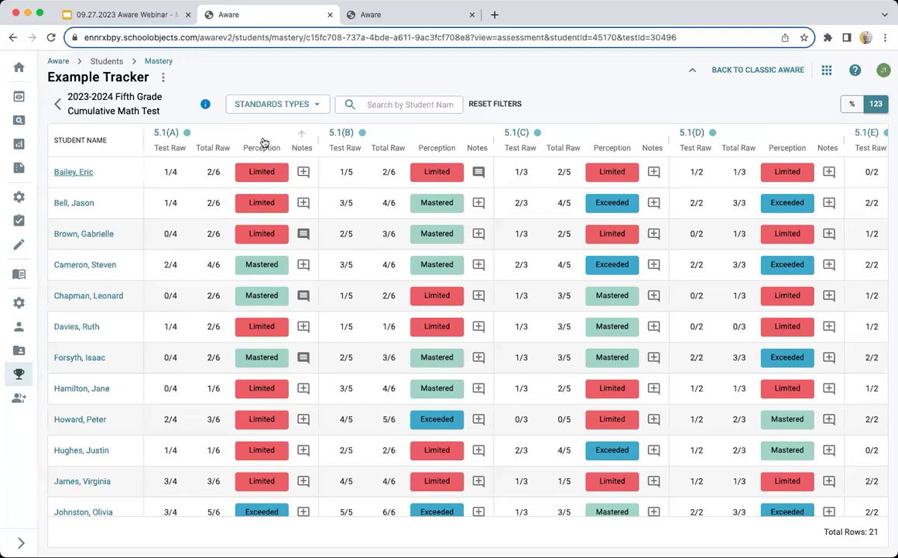
mouse_move(275, 147)
Leave the assessment view and switch the tracker from Student Summary to Mastery Overview
click(56, 103)
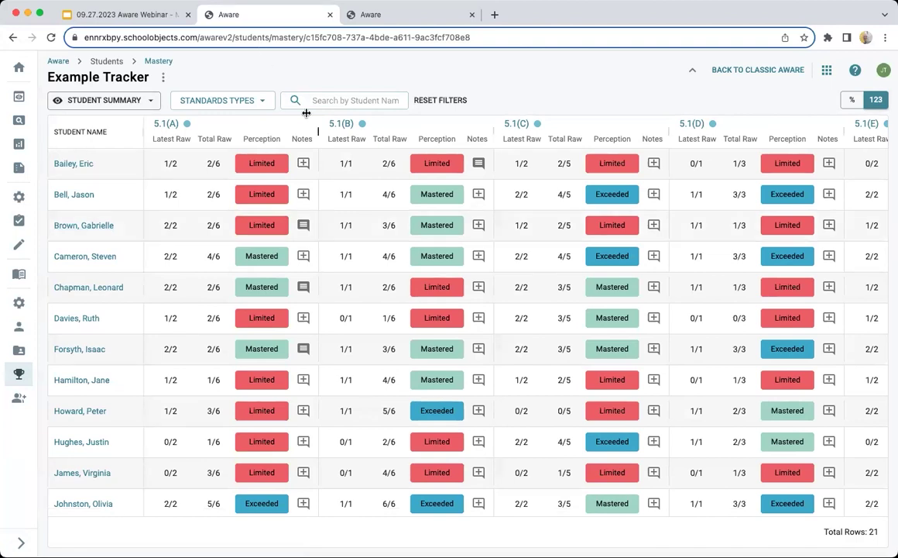
click(128, 101)
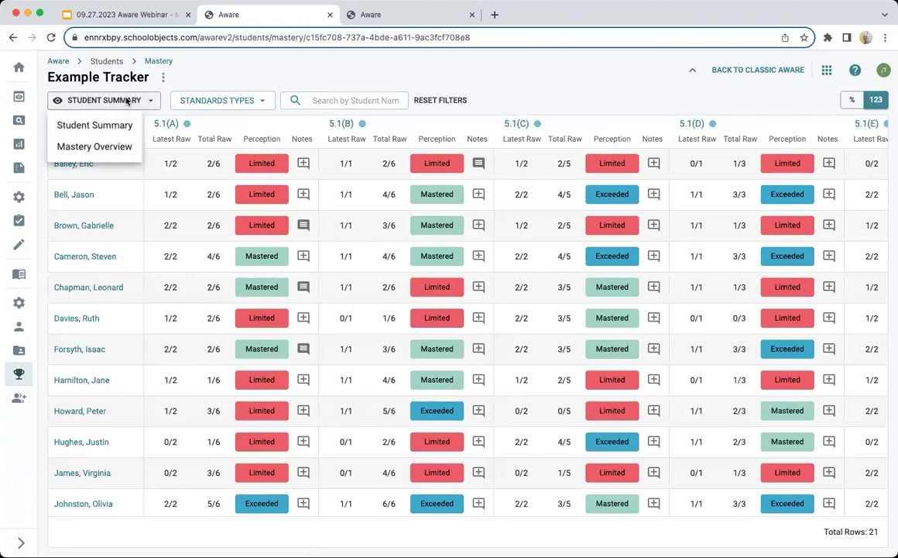
click(92, 154)
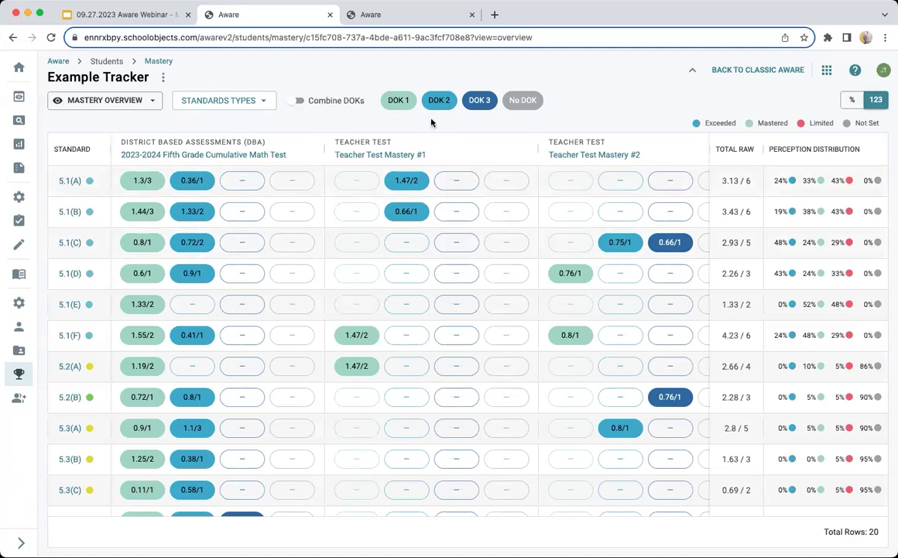
Hide and restore the DOK 1 averages in the Mastery Overview
click(400, 106)
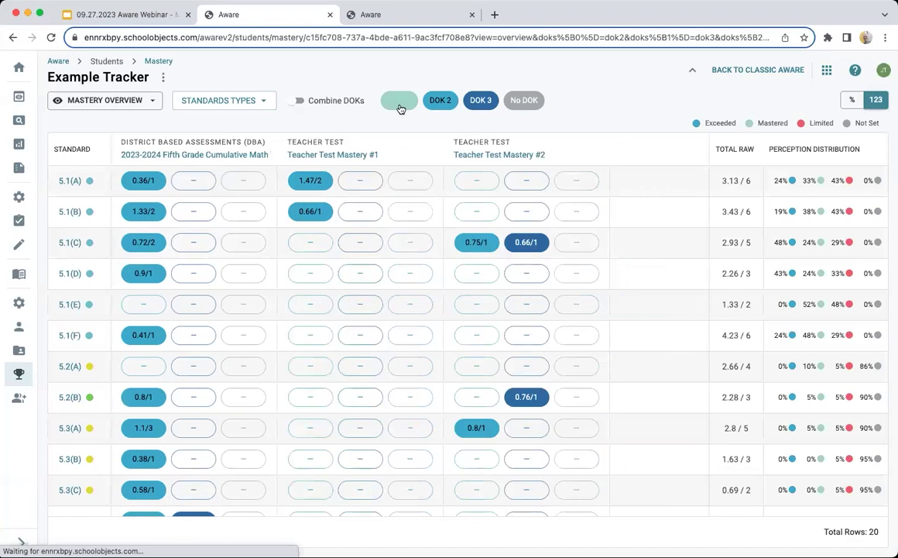
click(400, 106)
click(539, 102)
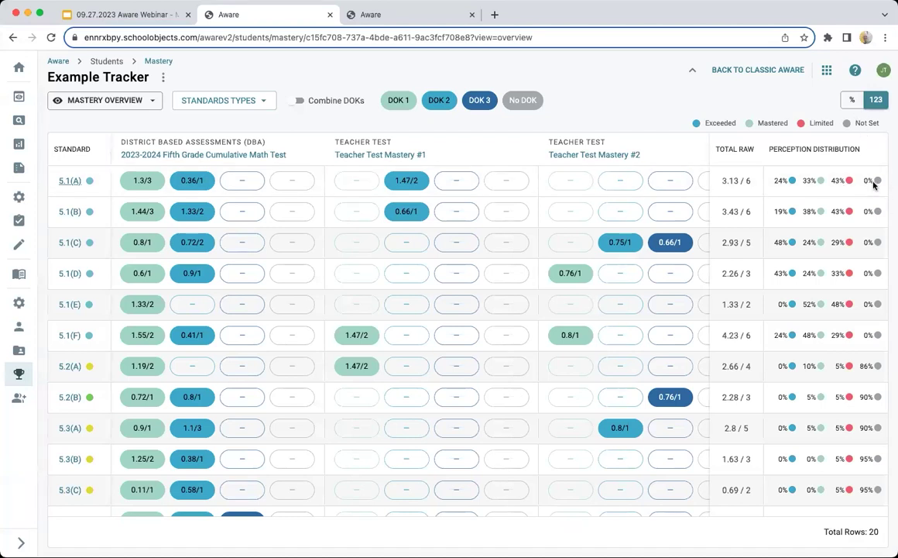
Open standard 5.2(B) from the Mastery Overview, review its students' scores and perceptions, and return to the overview
scroll(868, 232, down, 3)
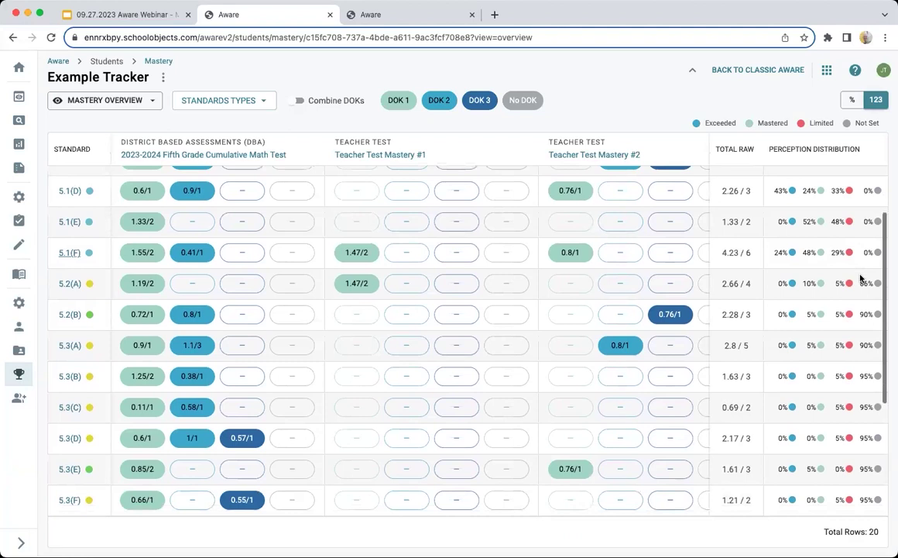
scroll(860, 277, down, 2)
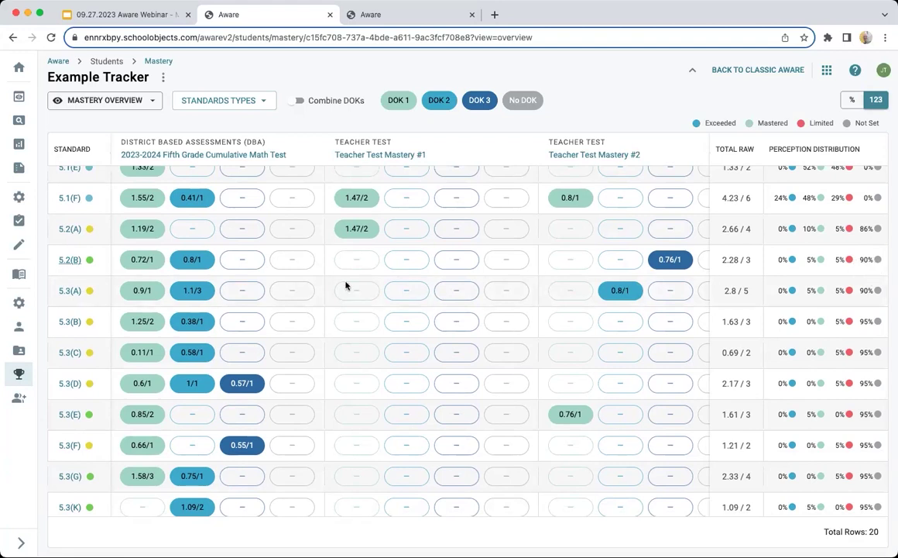
click(68, 260)
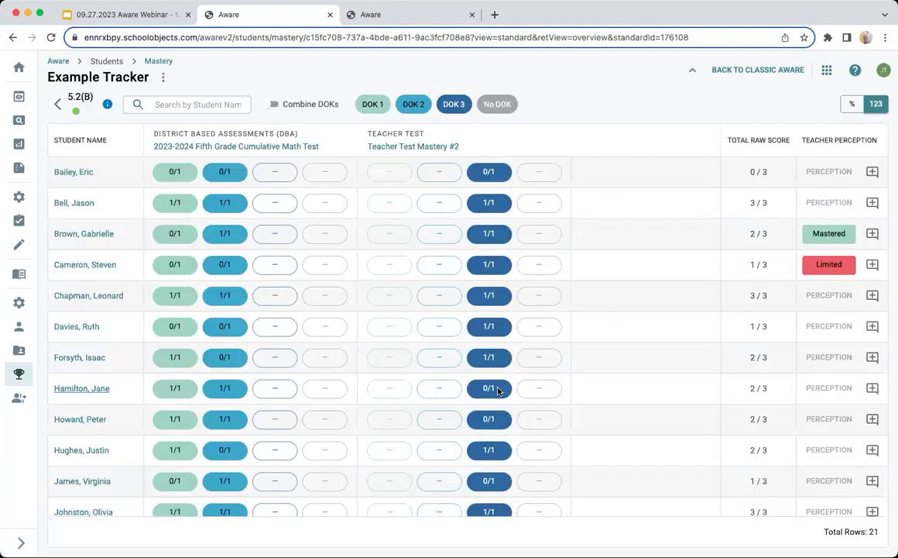
scroll(834, 425, down, 5)
scroll(835, 425, up, 5)
click(56, 106)
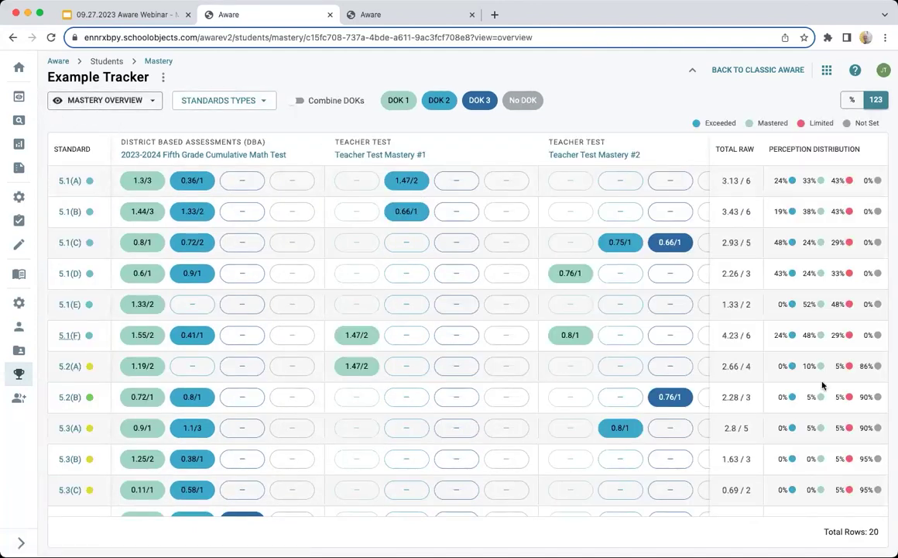
Review the perception distribution of all standards in the Mastery Overview, down to 5.5(A)
scroll(825, 387, down, 2)
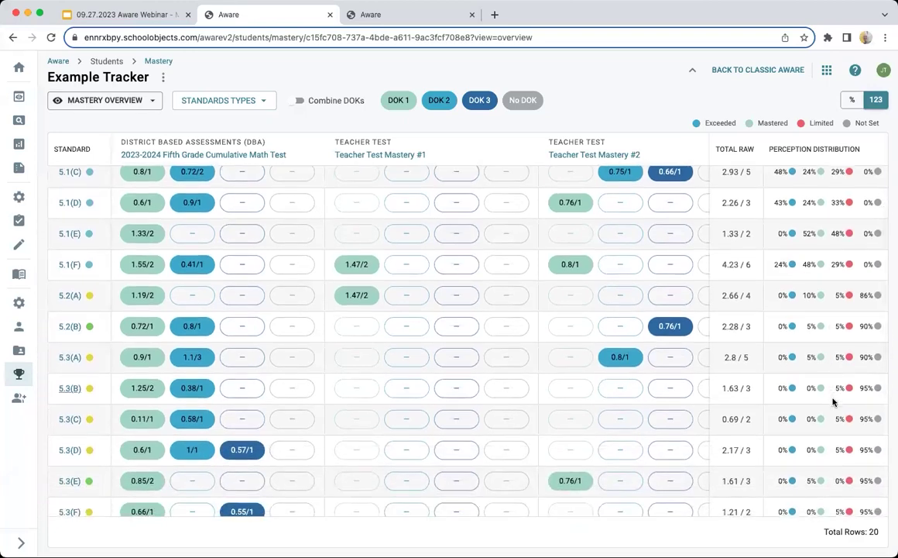
scroll(833, 403, down, 4)
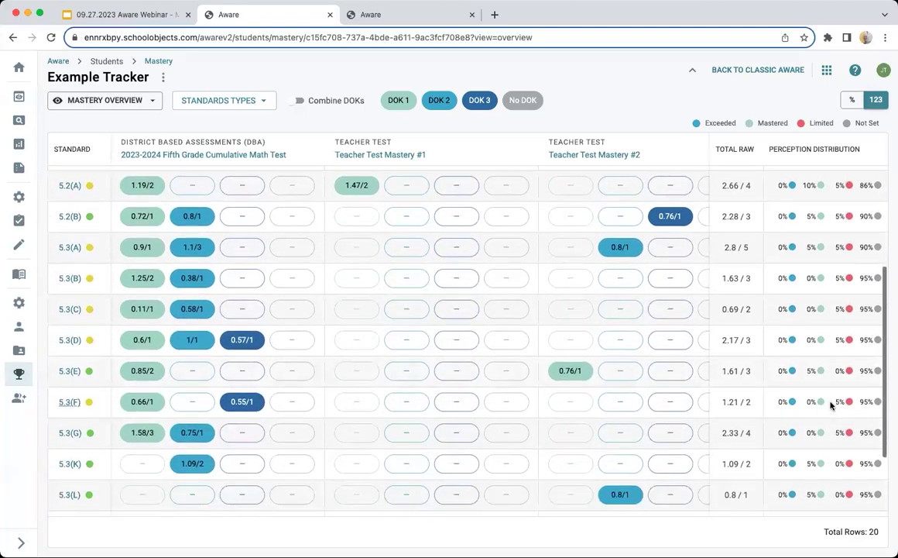
scroll(833, 403, down, 3)
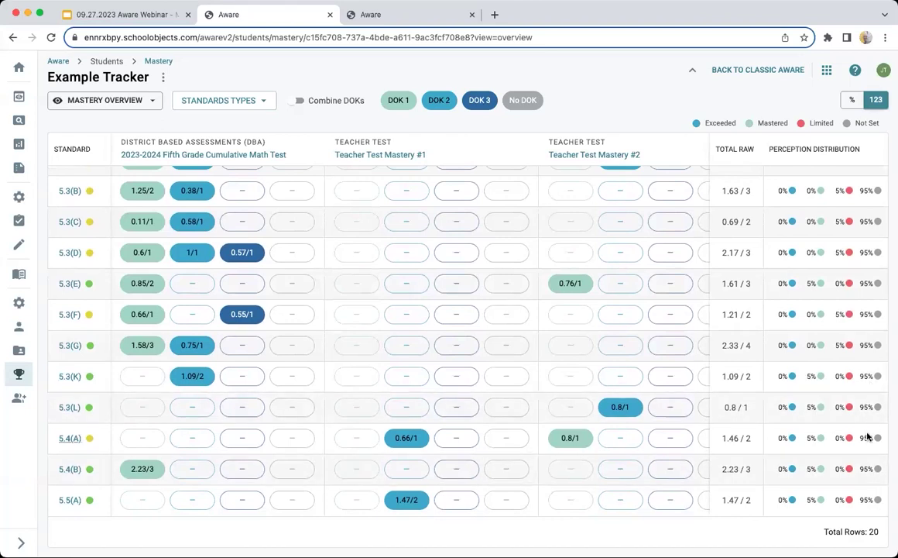
scroll(867, 437, up, 5)
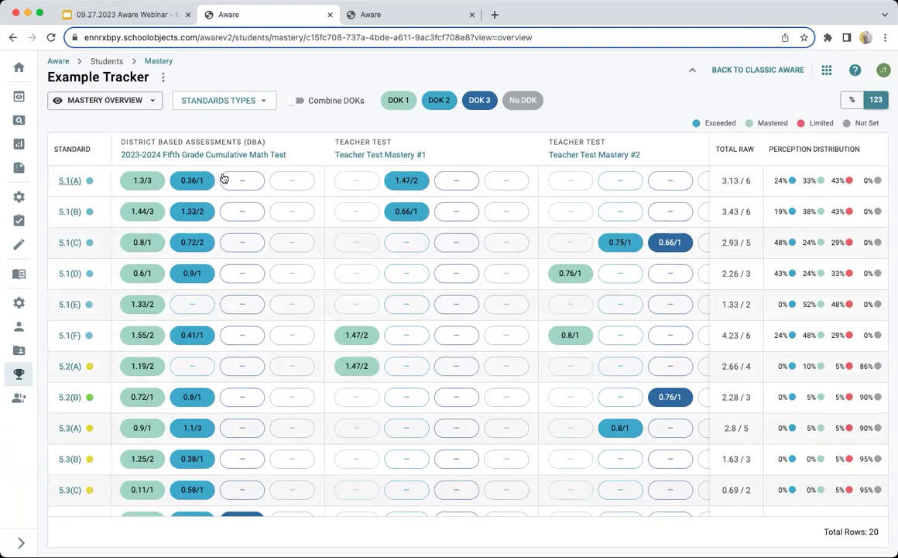
Switch to the Aware webinar presentation in Google Slides and advance to the poll about the most exciting Mastery view
click(120, 16)
key(Right)
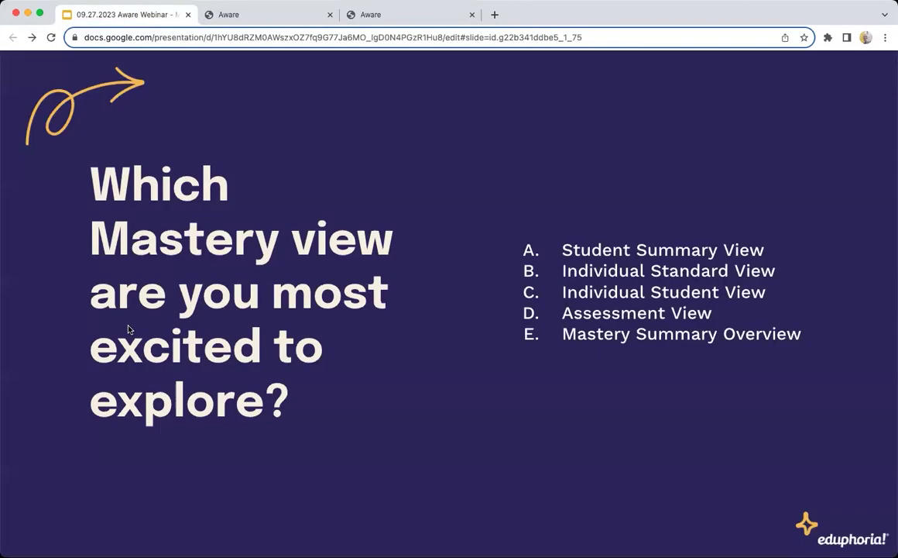